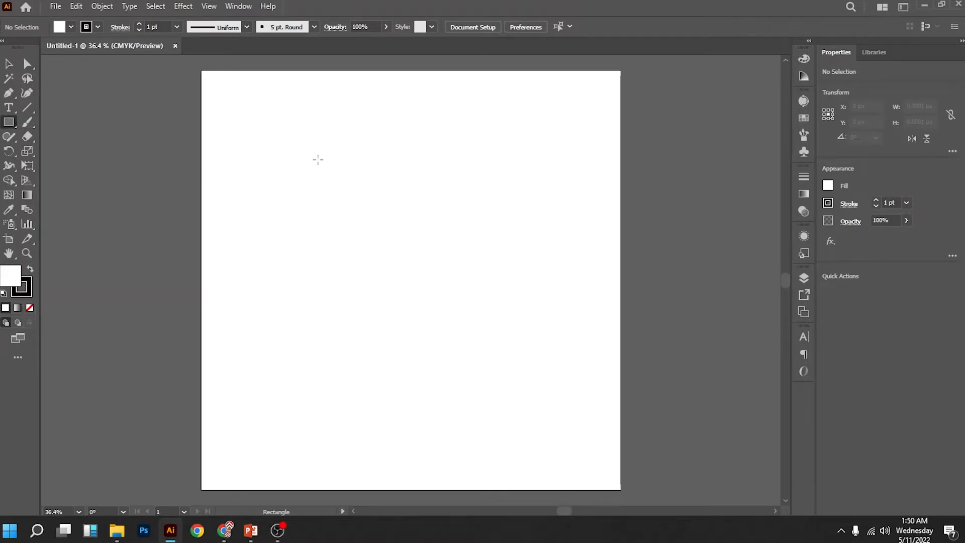
Step: Draw and delete a trial rectangle about 730 by 702 px, then draw a square about 598 px per side
left_click_drag(317, 159, 522, 356)
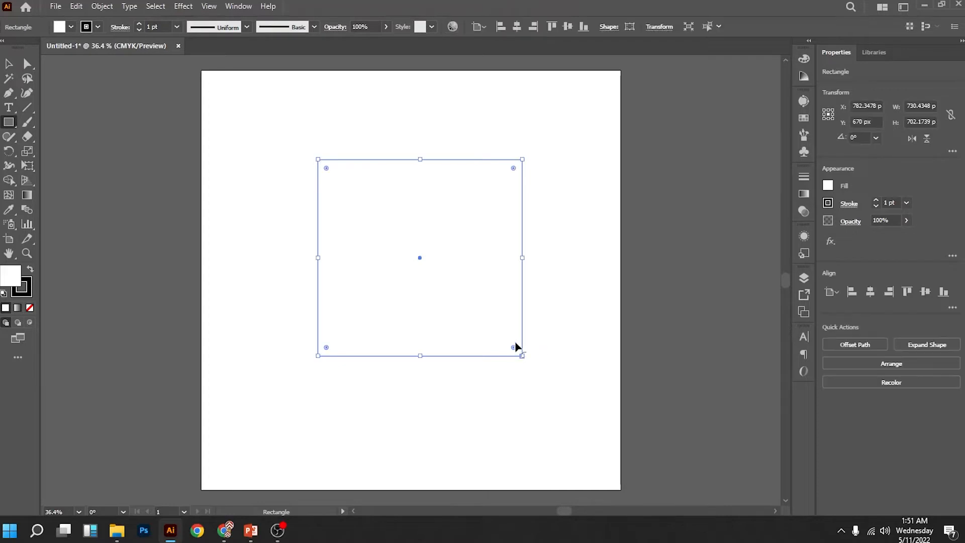
key("Delete")
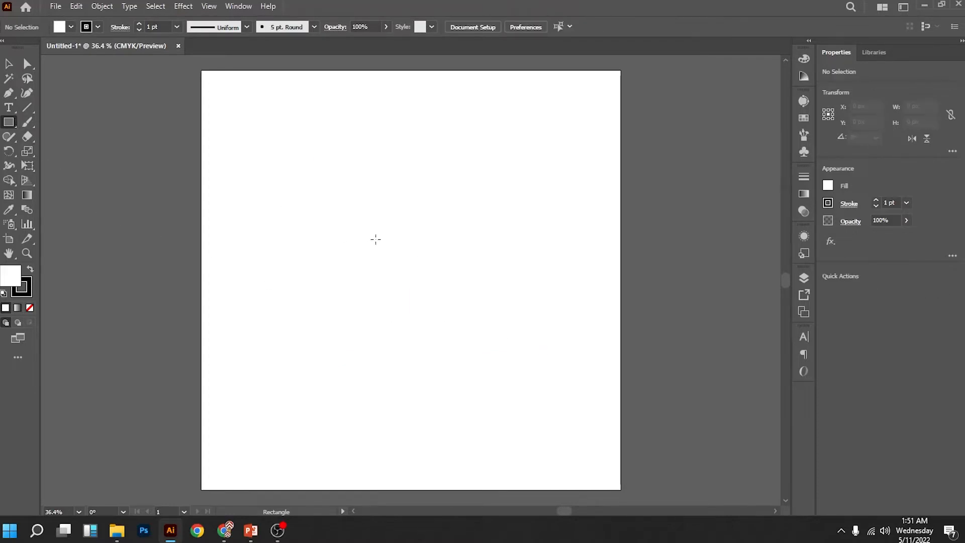
left_click_drag(376, 239, 376, 239)
left_click_drag(376, 240, 533, 361)
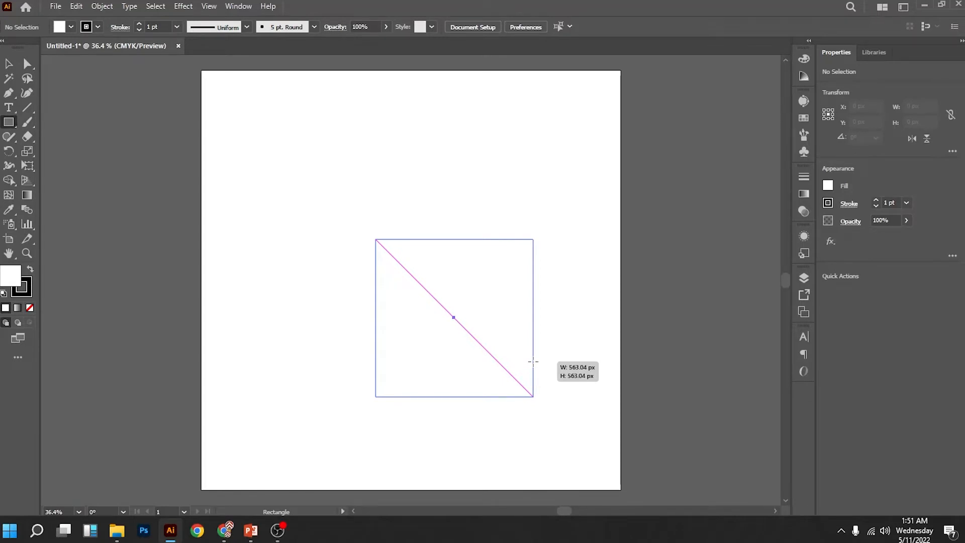
left_click_drag(533, 361, 543, 398)
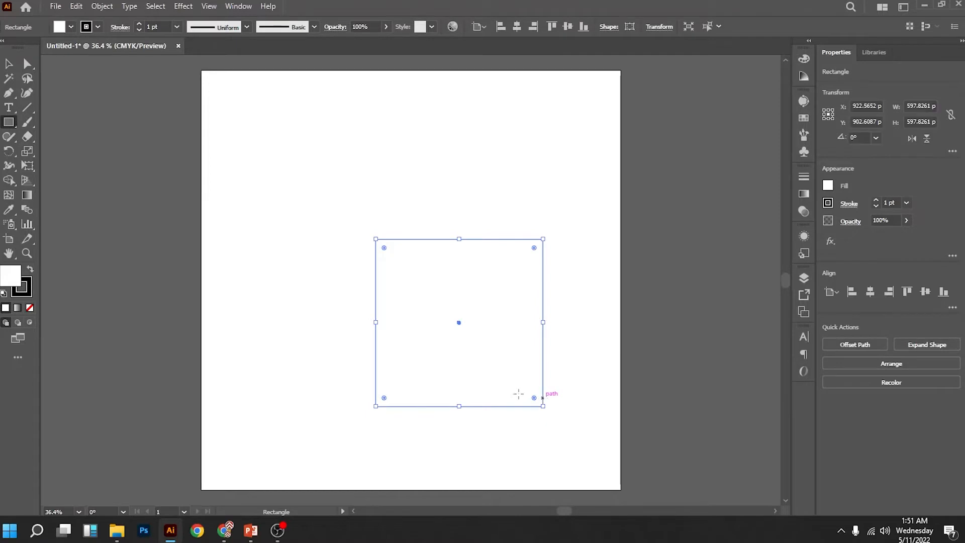
Step: Draw a small ellipse above the square with the Ellipse Tool and delete it
left_click(8, 122)
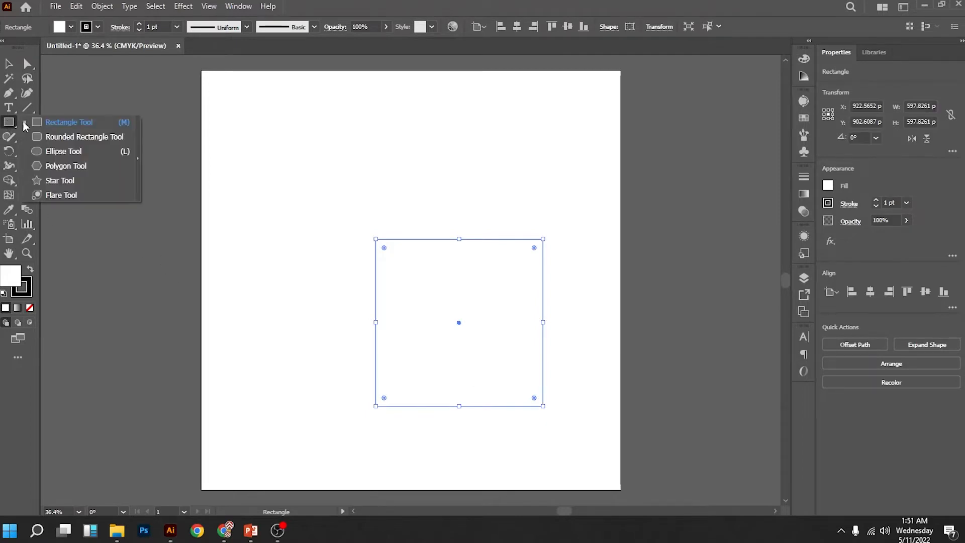
left_click(99, 151)
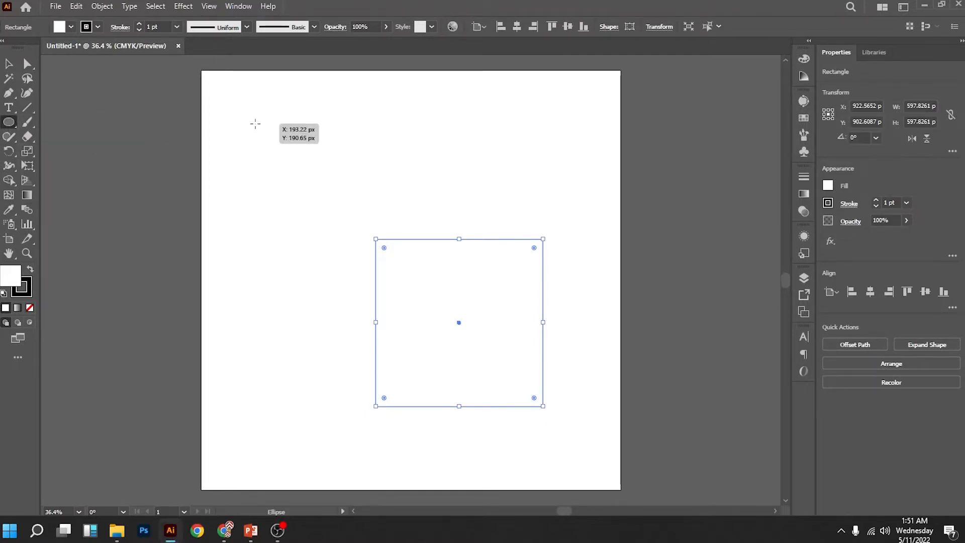
left_click_drag(311, 126, 387, 210)
key("Delete")
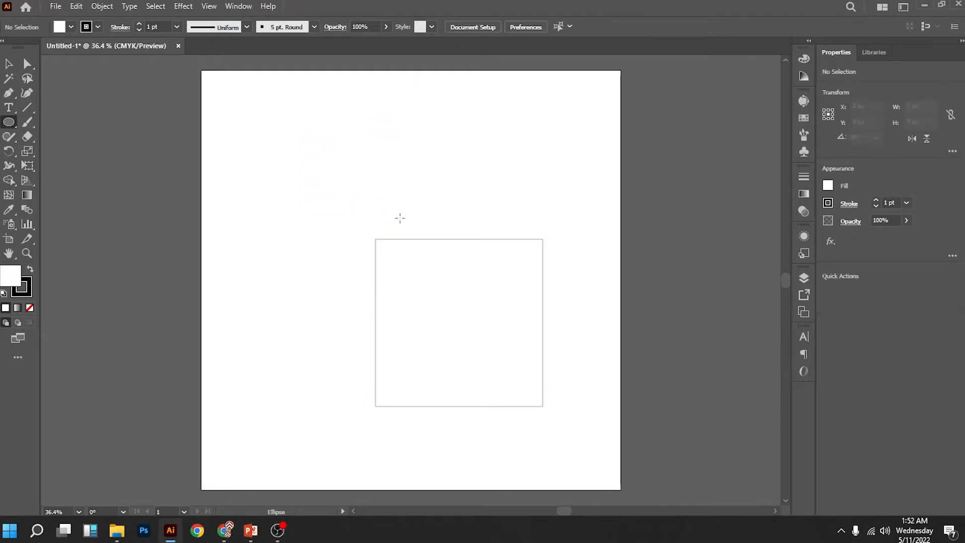
Step: Delete the square to clear the artboard
left_click(10, 65)
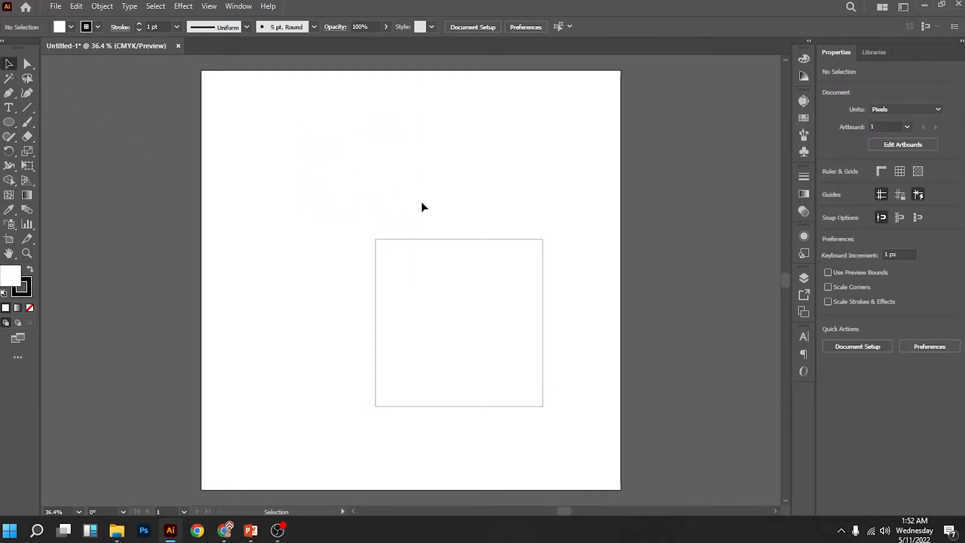
left_click(400, 240)
key("Delete")
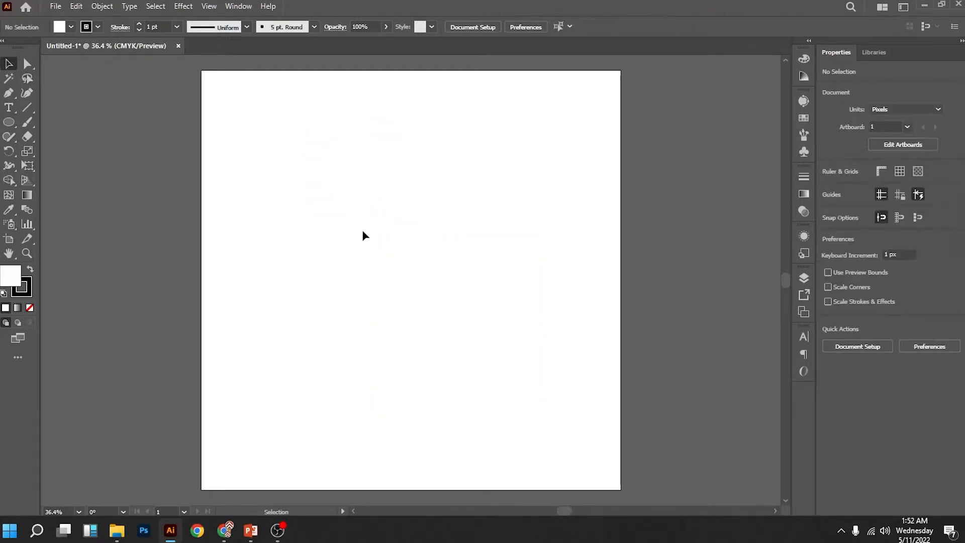
Step: Draw a rectangle about 500 by 413 px outward from its centre with the Rectangle Tool, and delete it
left_click(9, 122)
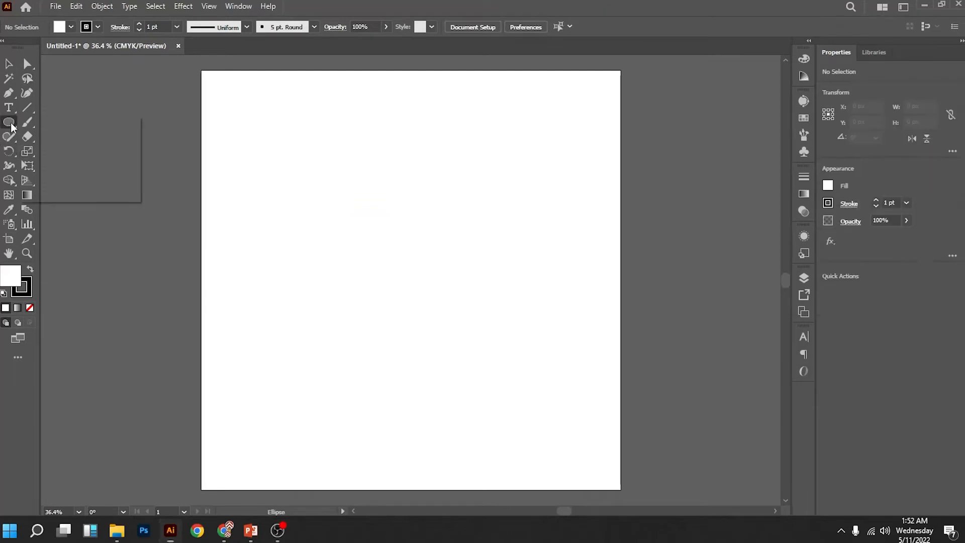
left_click(80, 124)
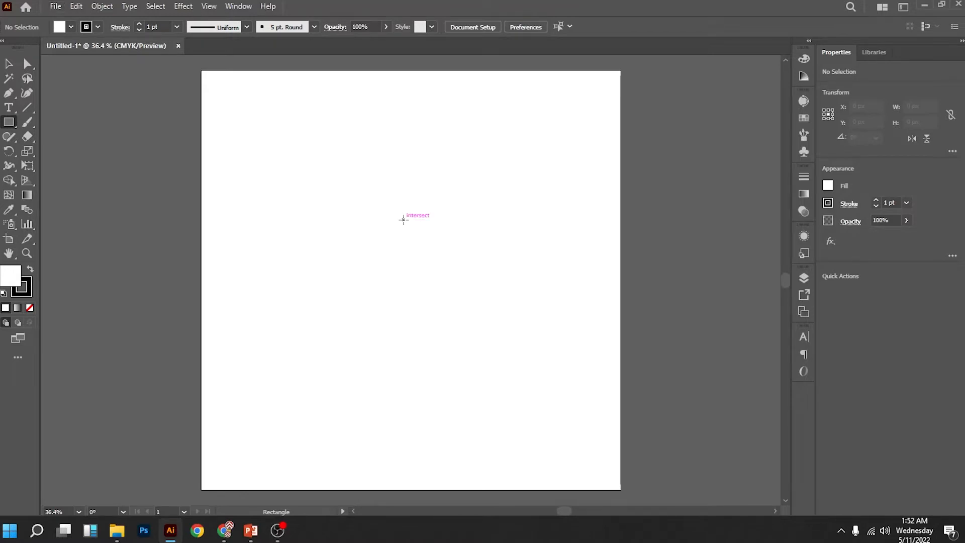
mouse_move(404, 220)
left_mouse_down()
mouse_move(504, 312)
mouse_move(469, 261)
mouse_move(474, 277)
left_mouse_up()
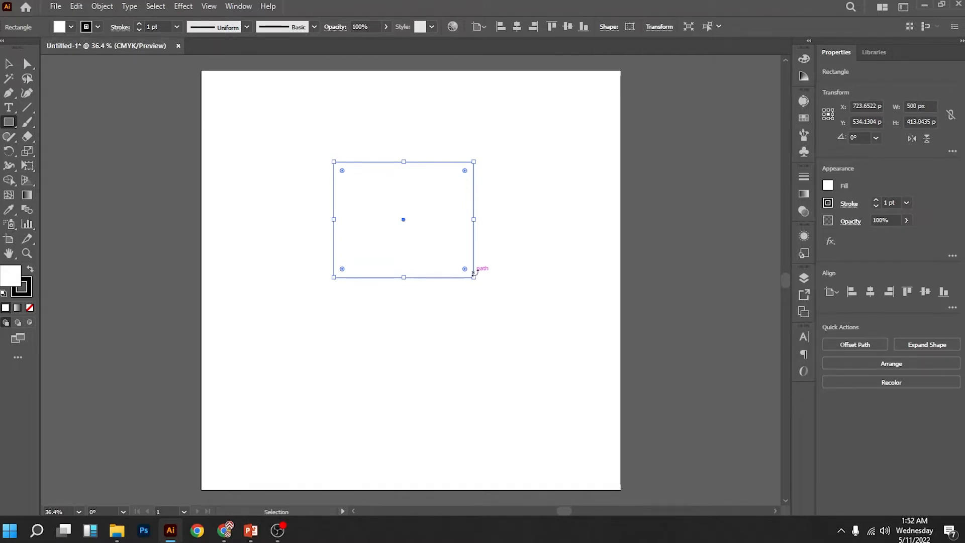
key("Delete")
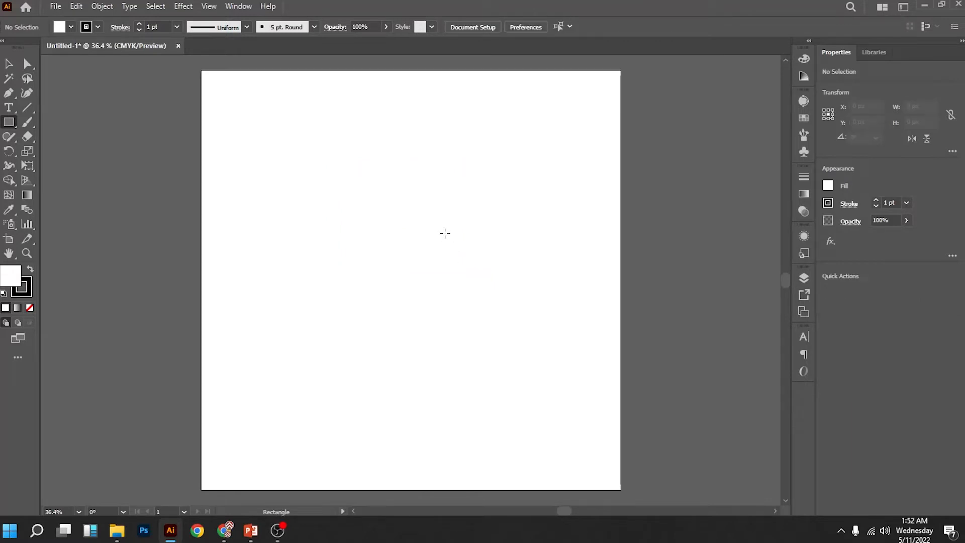
Step: Show the rulers and place a horizontal and a vertical guide crossing near the artboard's centre, at about 745 px each
key("v")
key("ctrl+r")
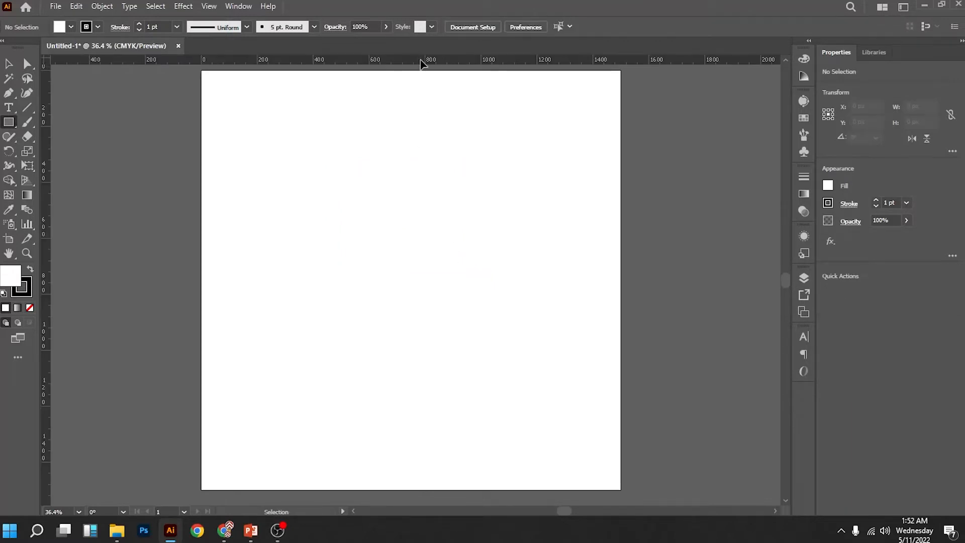
left_click_drag(422, 59, 428, 279)
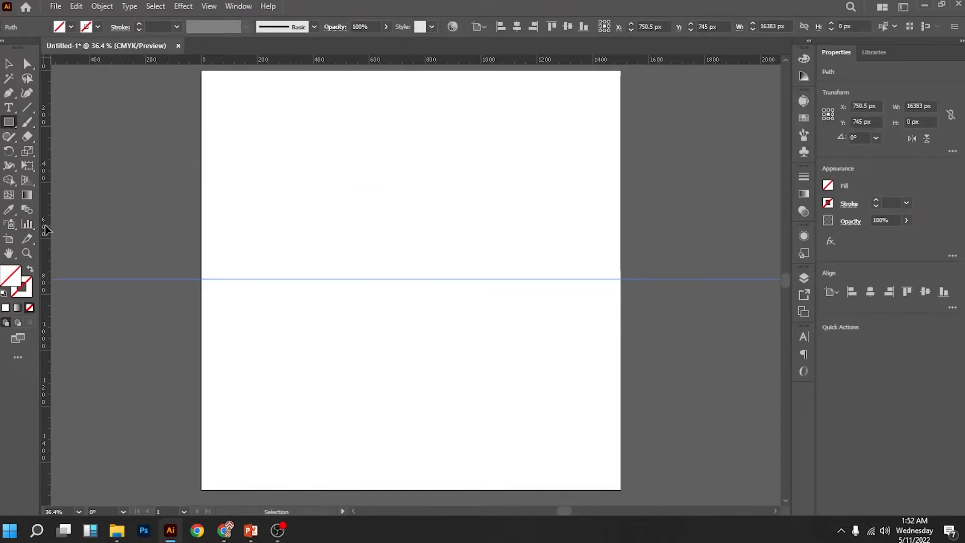
left_click_drag(46, 229, 409, 286)
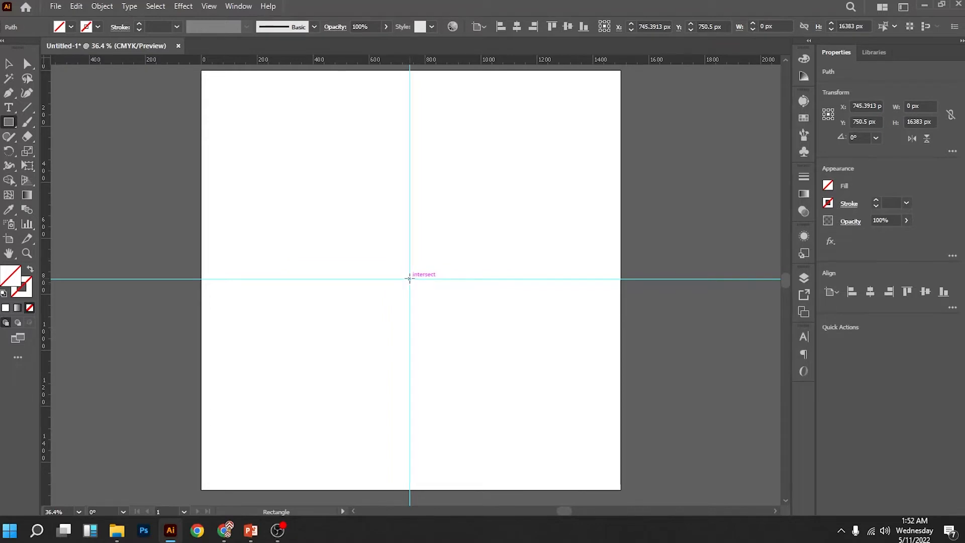
Step: Draw a rectangle about 613 by 439 px outward from the guide intersection, and delete it
left_click(9, 123)
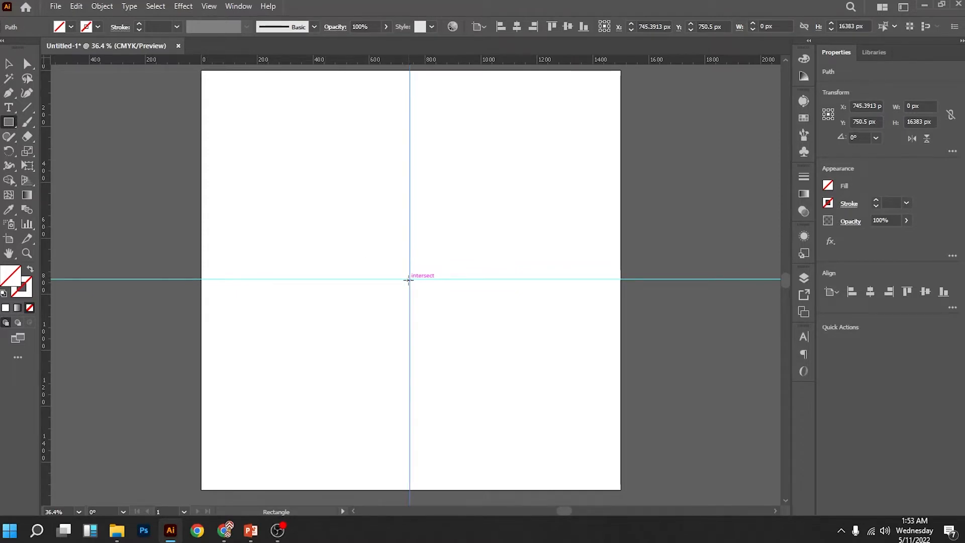
left_click_drag(409, 278, 496, 340)
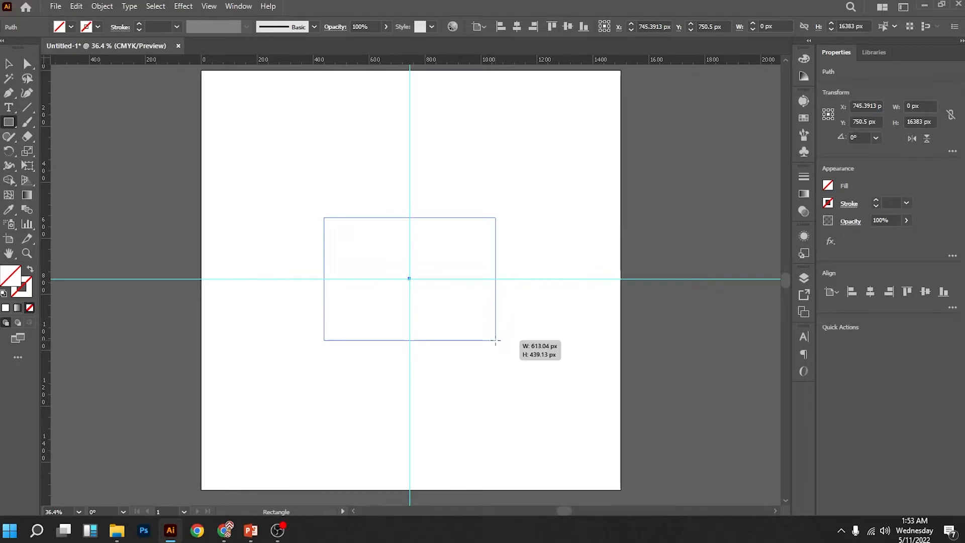
left_click_drag(495, 340, 495, 340)
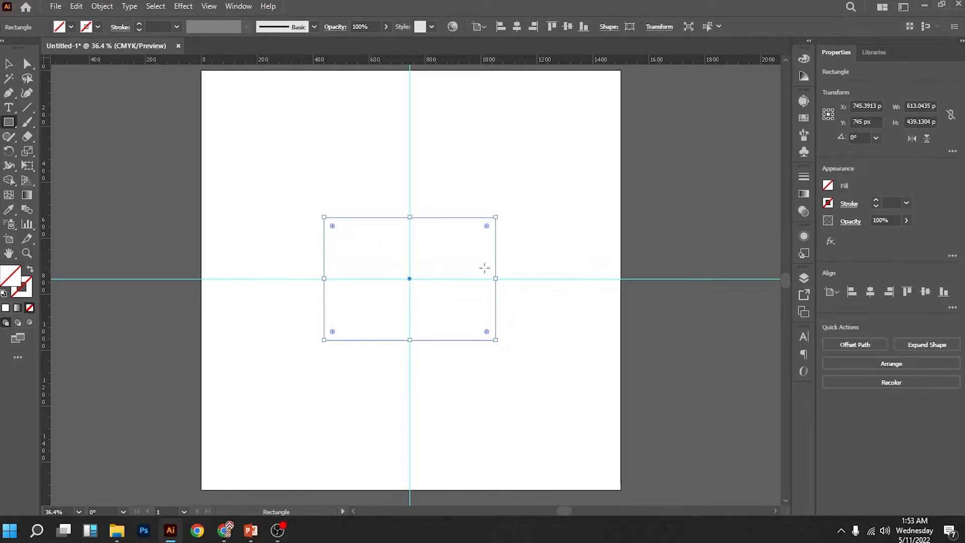
key("Delete")
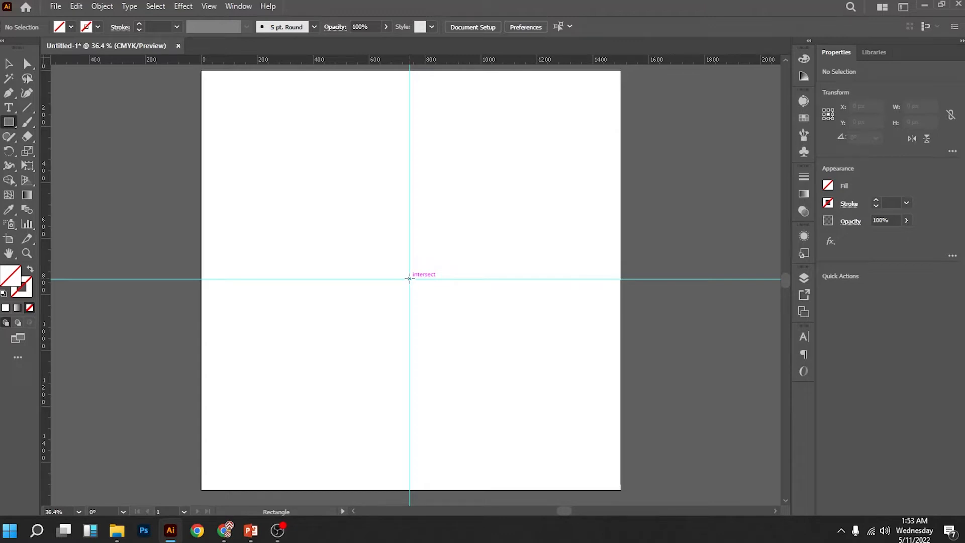
Step: Draw a square about 452 px per side outward from the guide intersection, and delete both guides
left_click_drag(409, 279, 471, 294)
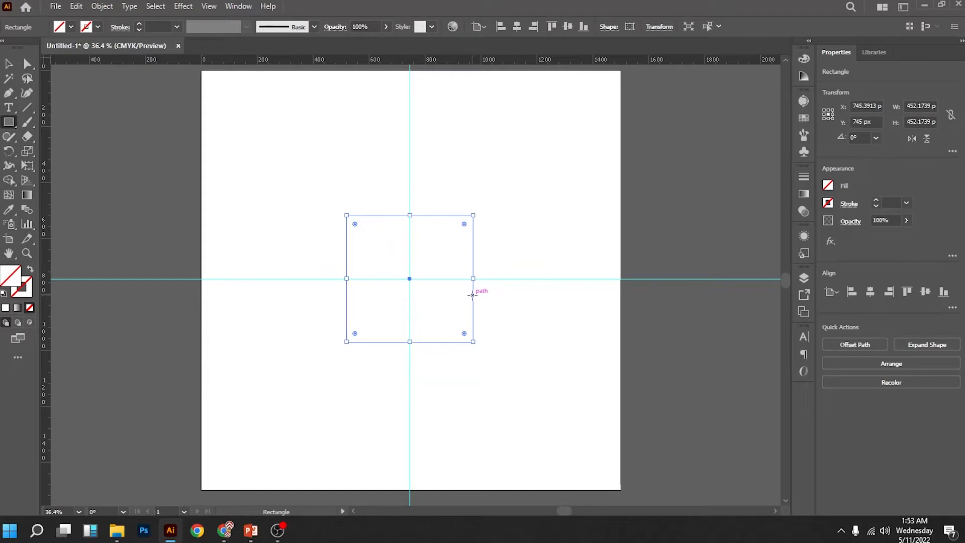
left_click(9, 64)
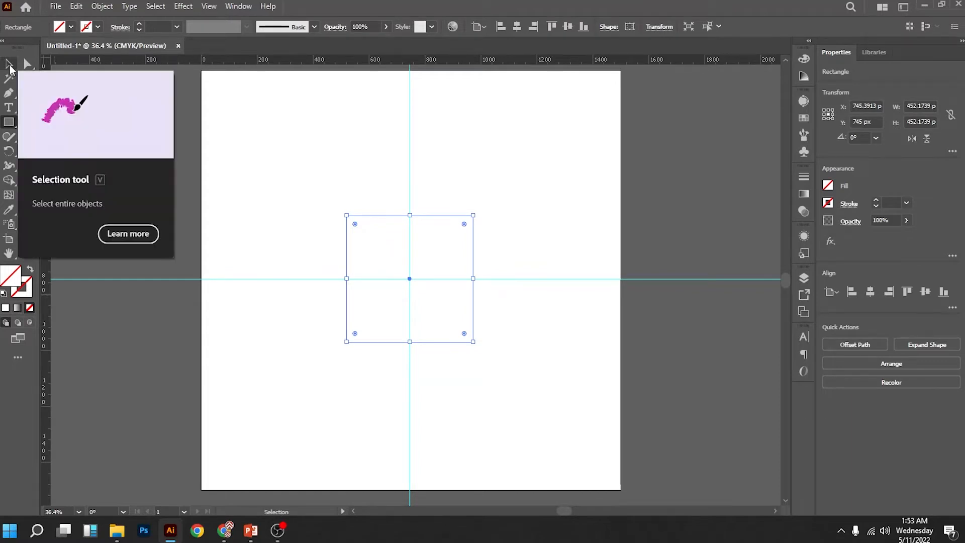
left_click_drag(396, 136, 463, 151)
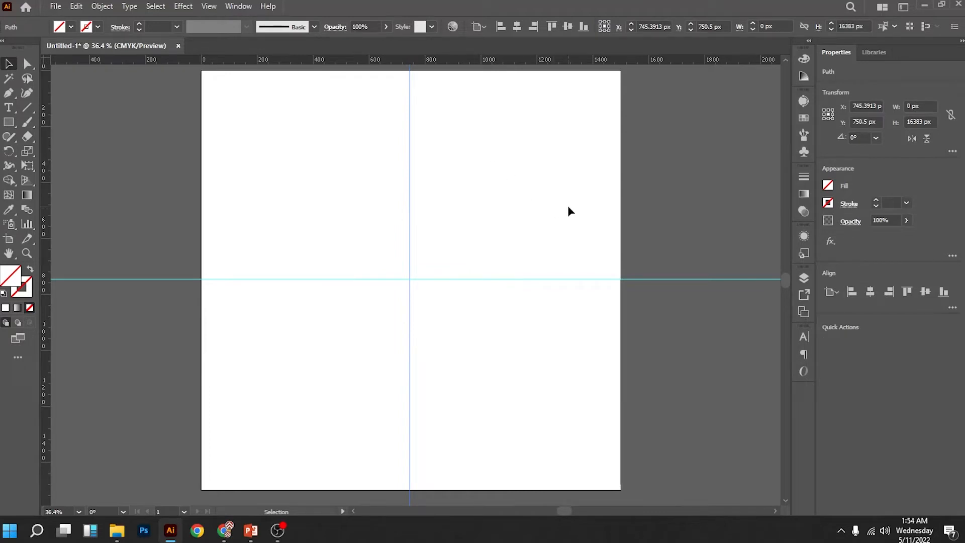
key("Delete")
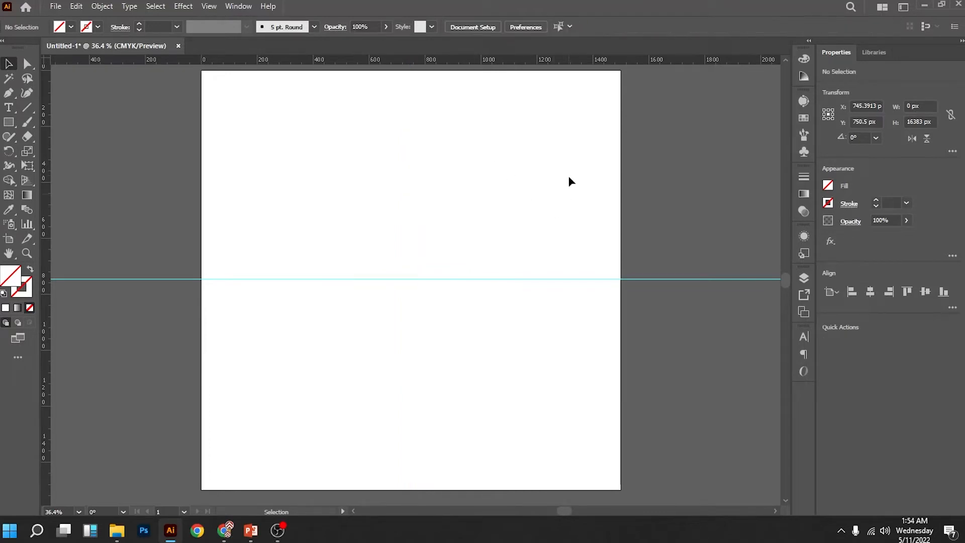
left_click_drag(584, 305, 587, 308)
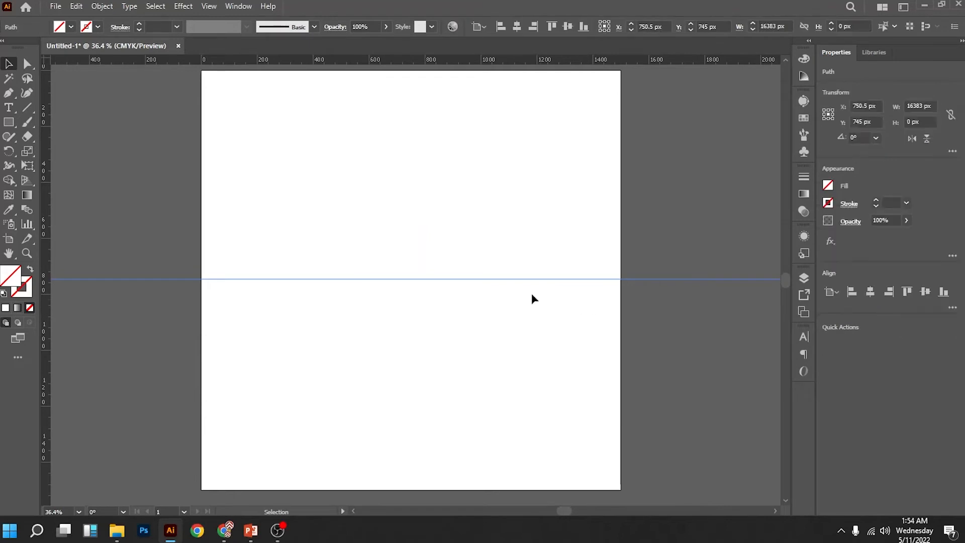
key("Delete")
Step: Apply the default white fill and black 1 pt stroke to the square
left_click_drag(295, 162, 556, 375)
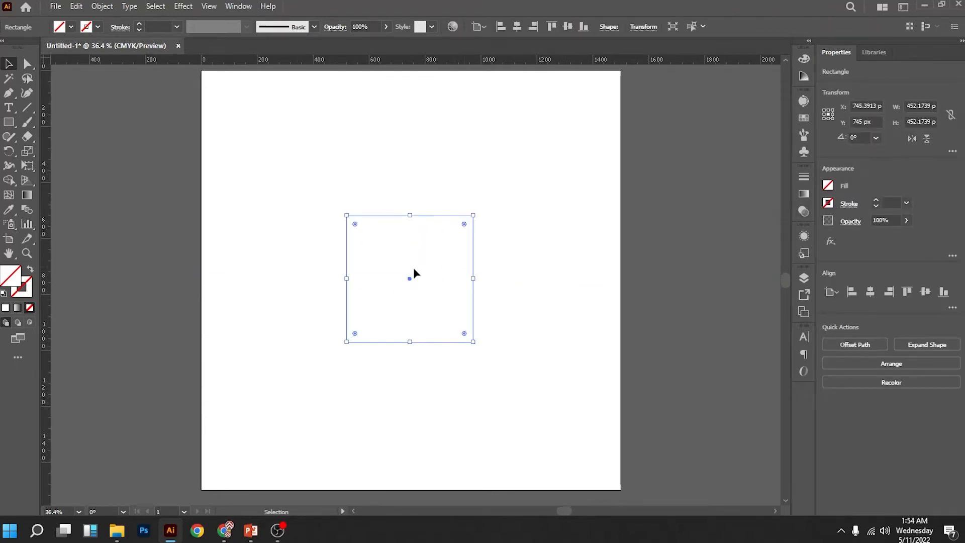
left_click(4, 293)
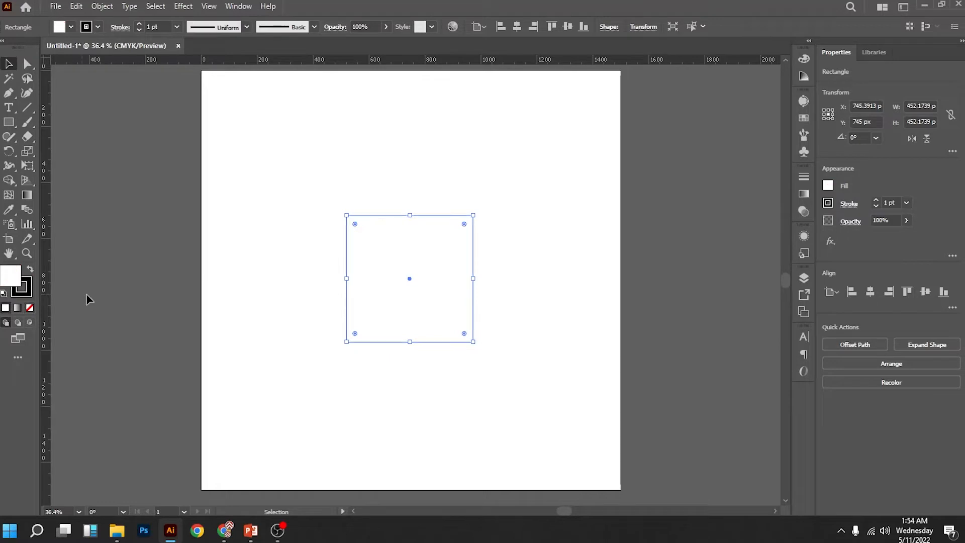
Step: Copy and paste the square, place the copy level beside the original at about X 1232 px, and delete it
left_click(473, 283)
key("a")
key("v")
key("a")
key("ctrl+c")
key("ctrl+v")
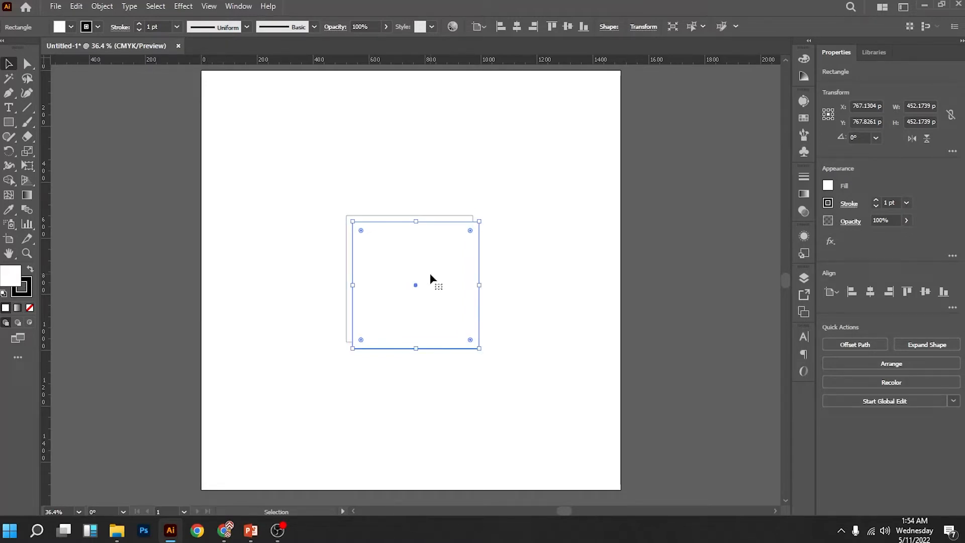
left_click_drag(434, 224, 564, 216)
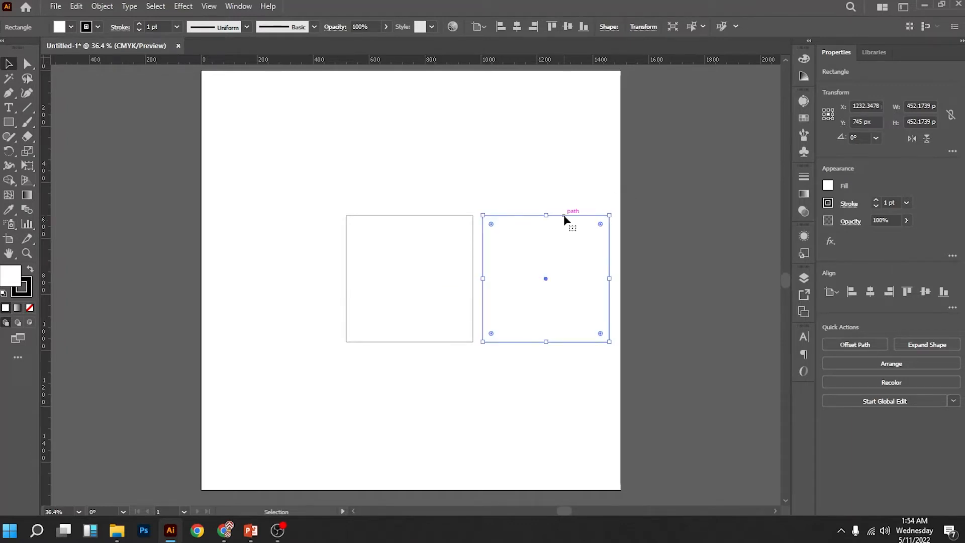
key("Delete")
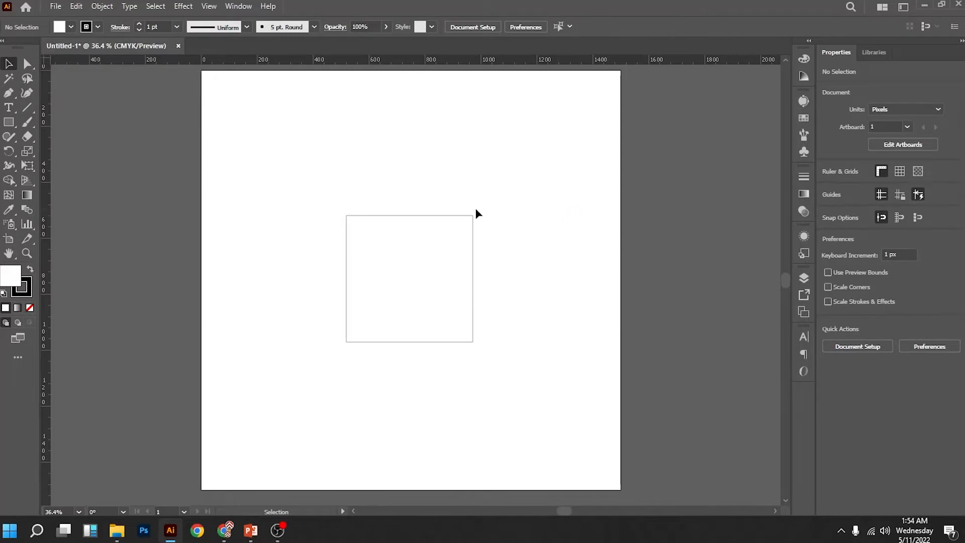
Step: Move the square toward the artboard's left edge, with its centre at about X 426, Y 760 px
left_click_drag(447, 217, 357, 221)
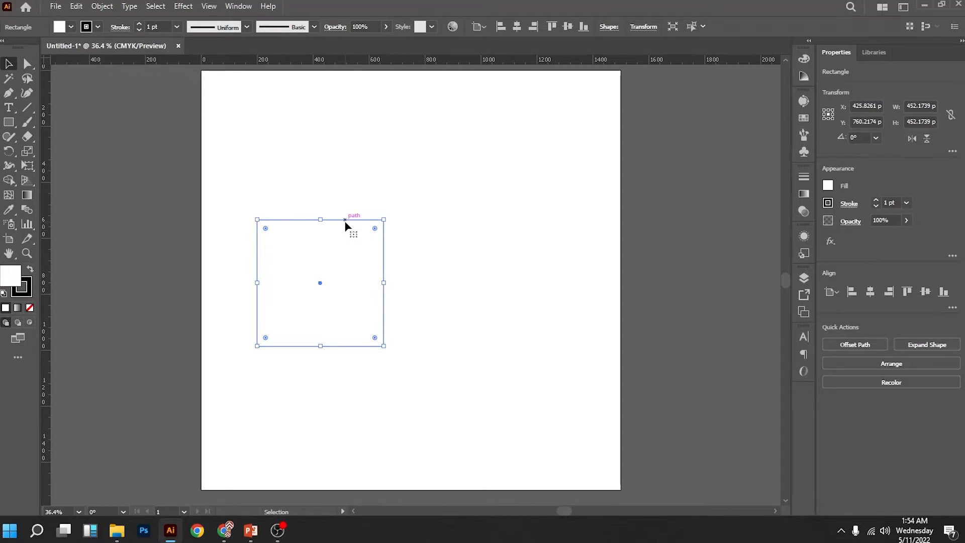
Step: Duplicate the square horizontally so the copy is centred at about X 948 px, and delete the copy
left_click_drag(345, 226, 491, 224)
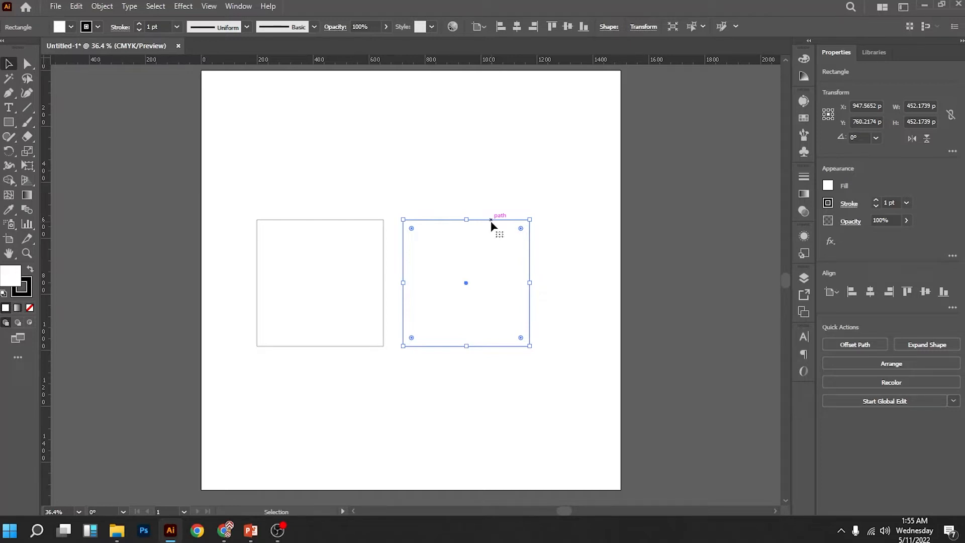
key("Delete")
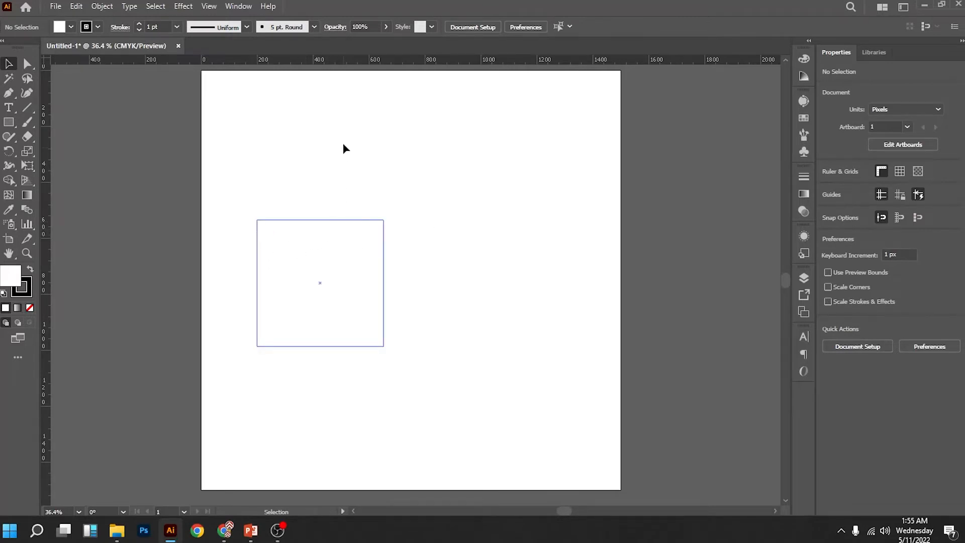
Step: Place horizontal guides along the square's top and bottom edges
left_click_drag(345, 60, 336, 220)
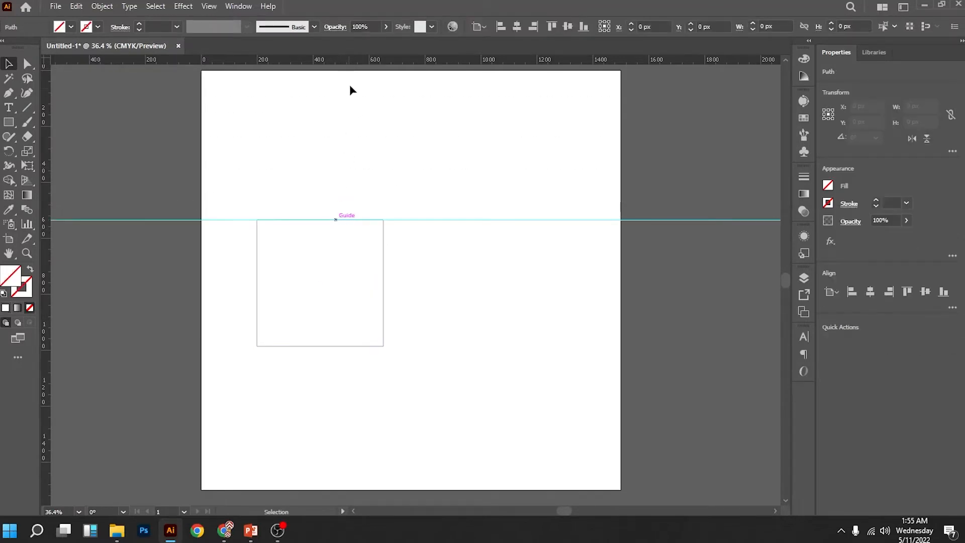
left_click_drag(355, 60, 355, 345)
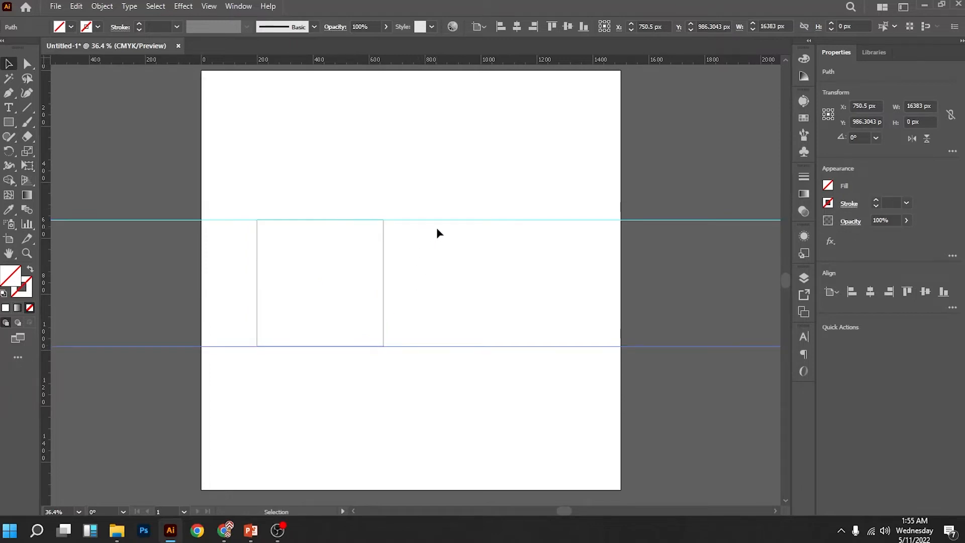
Step: Duplicate the square horizontally between the guides, with the copy centred at about X 902 px
left_click(258, 261)
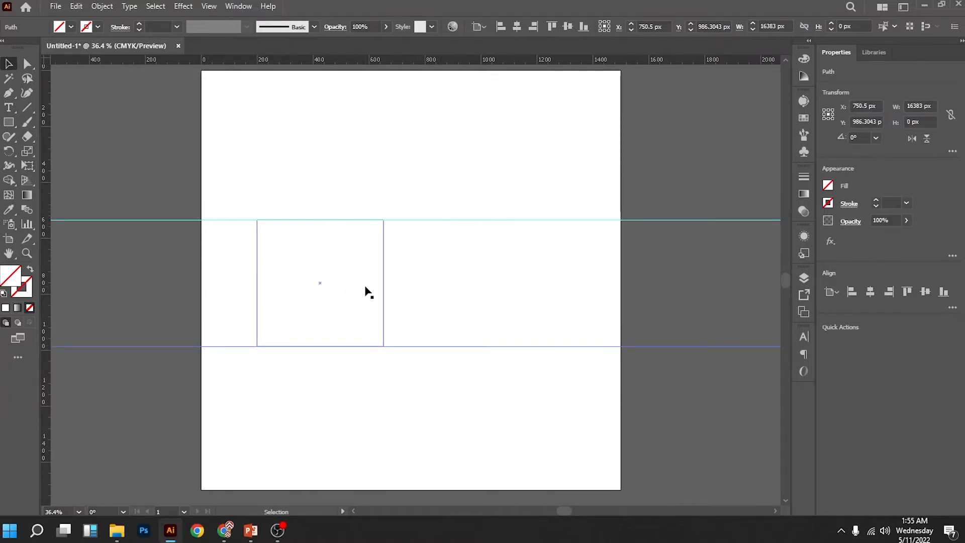
left_click(383, 289)
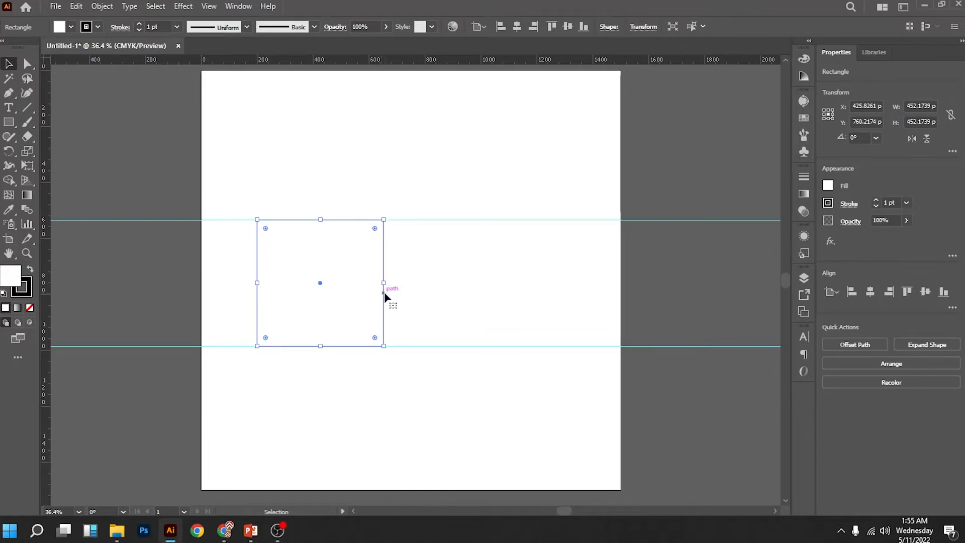
left_click_drag(384, 297, 520, 300)
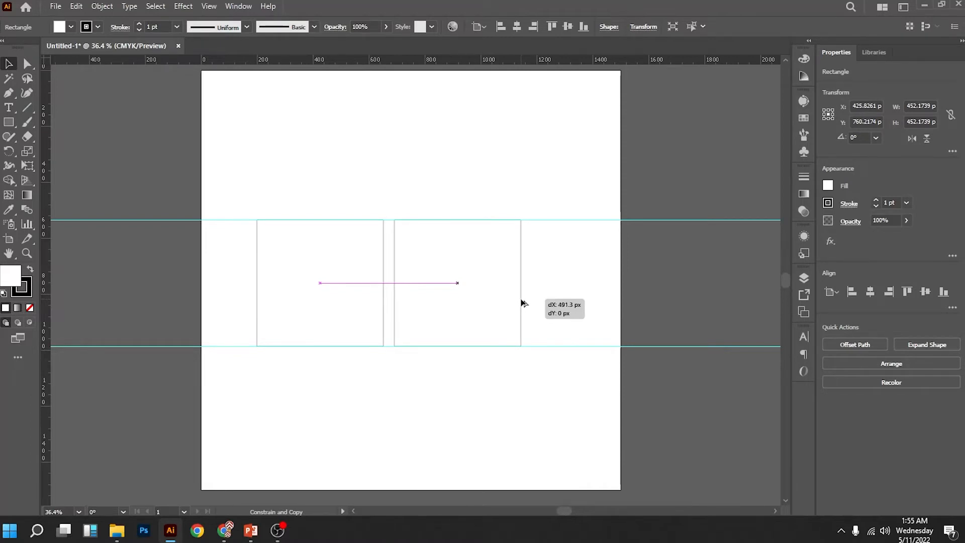
left_click_drag(521, 302, 517, 303)
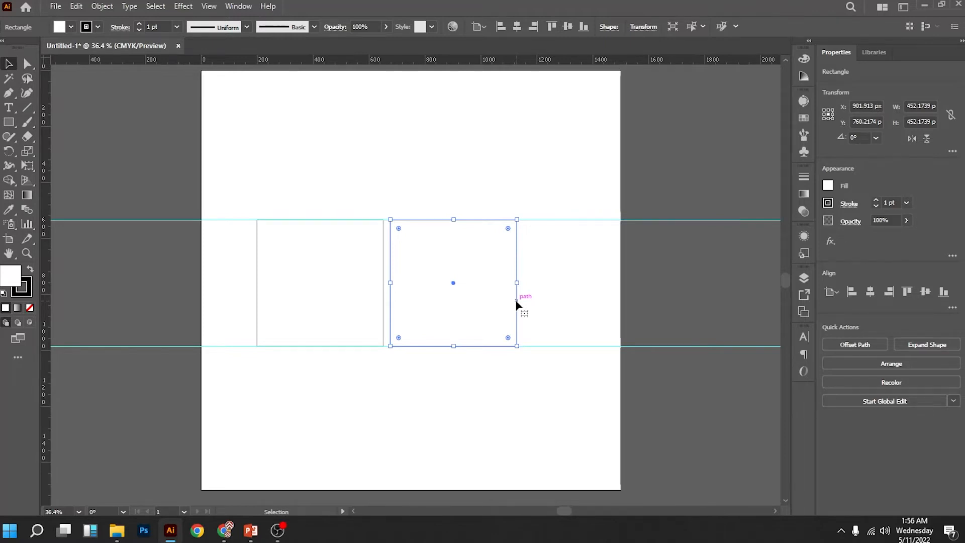
Step: Delete both horizontal guides and the duplicate square
left_click_drag(570, 201, 594, 368)
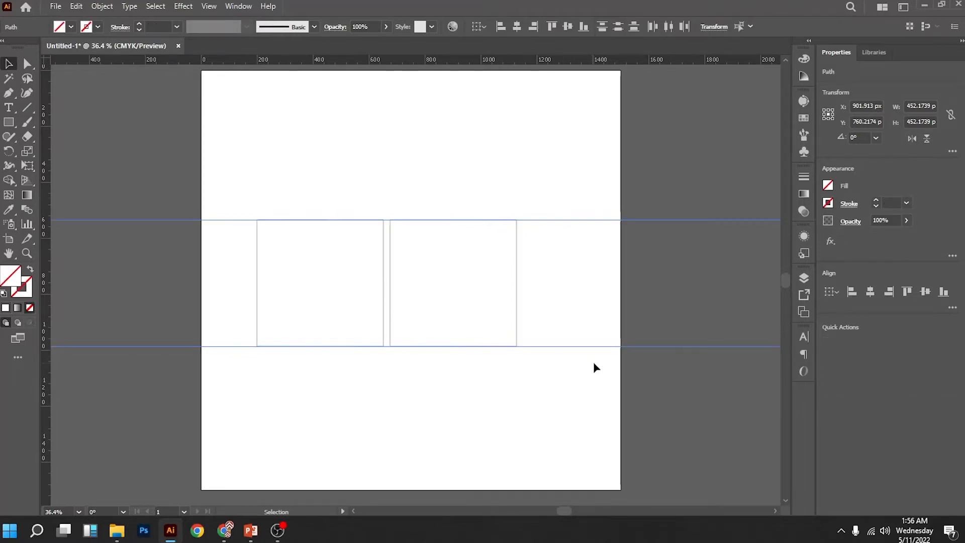
key("Delete")
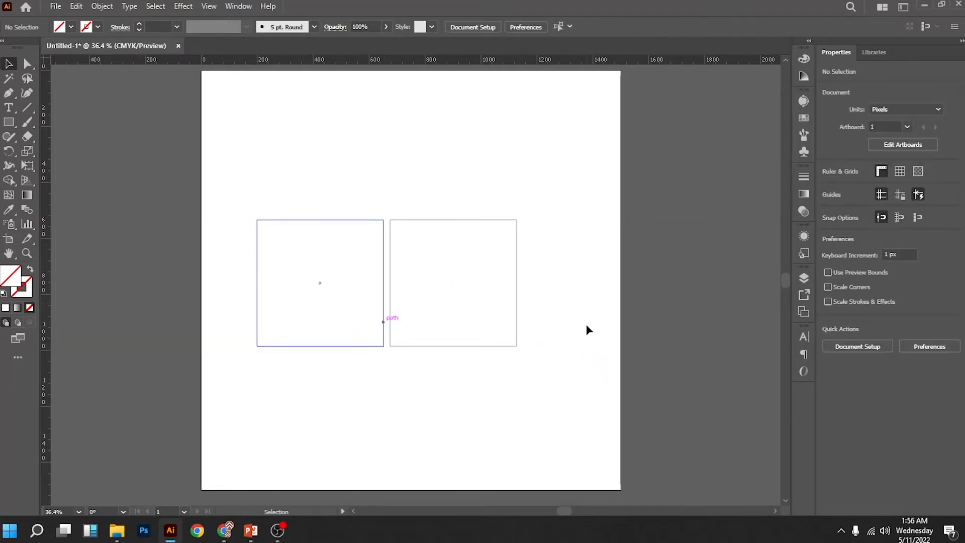
left_click(448, 221)
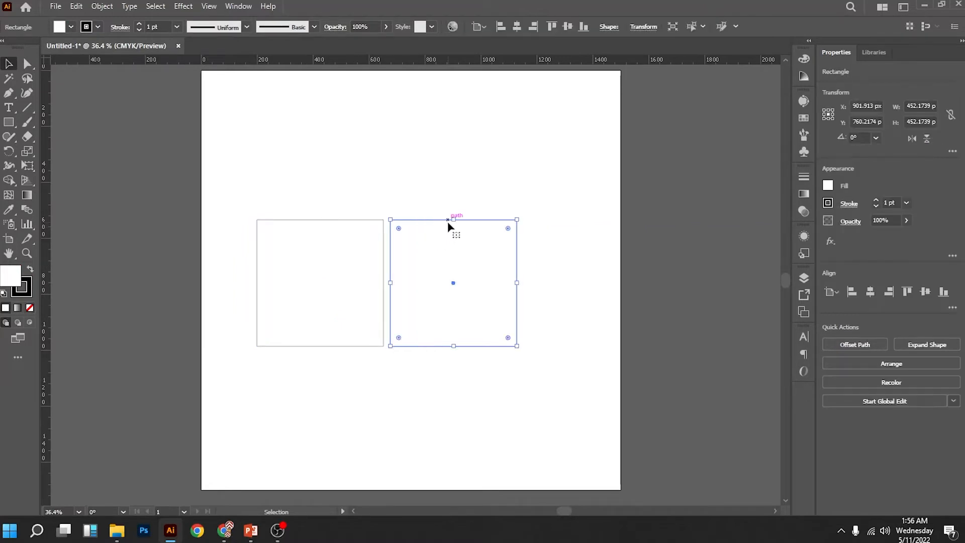
key("Delete")
Step: Move the square's centre to about X 445, Y 1021 px and place adjoining copies against its right and upper edges
left_click_drag(366, 223, 428, 293)
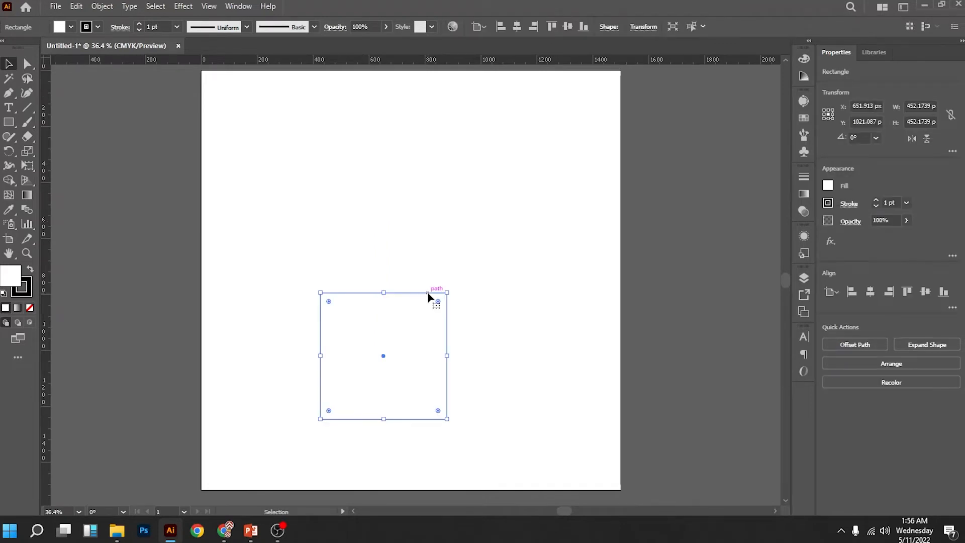
left_click_drag(427, 296, 369, 296)
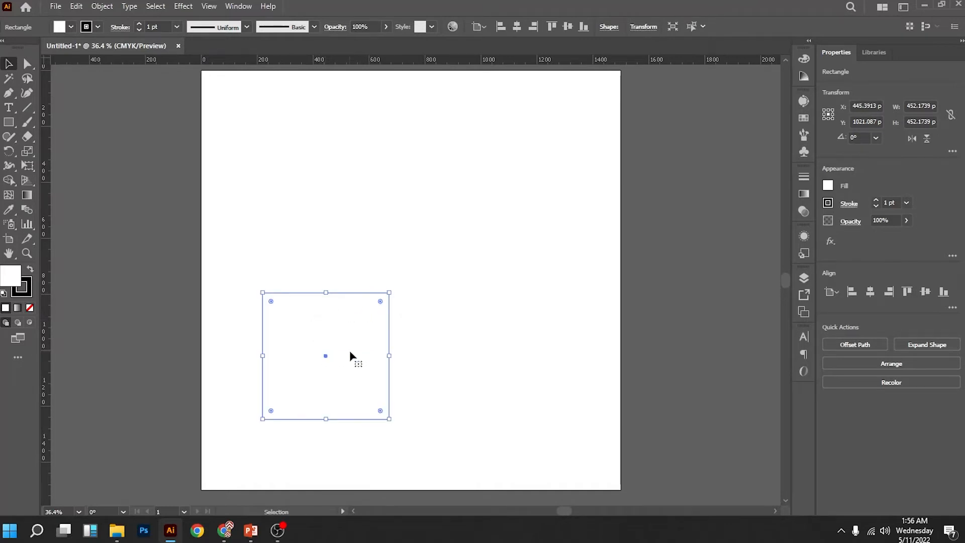
left_click_drag(362, 348, 487, 346)
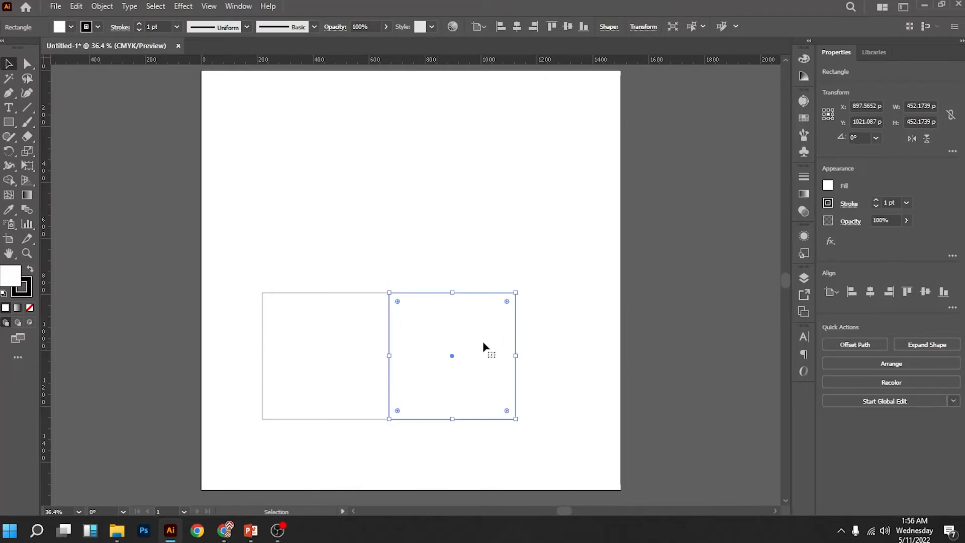
left_click(355, 347)
left_click_drag(356, 350, 358, 222)
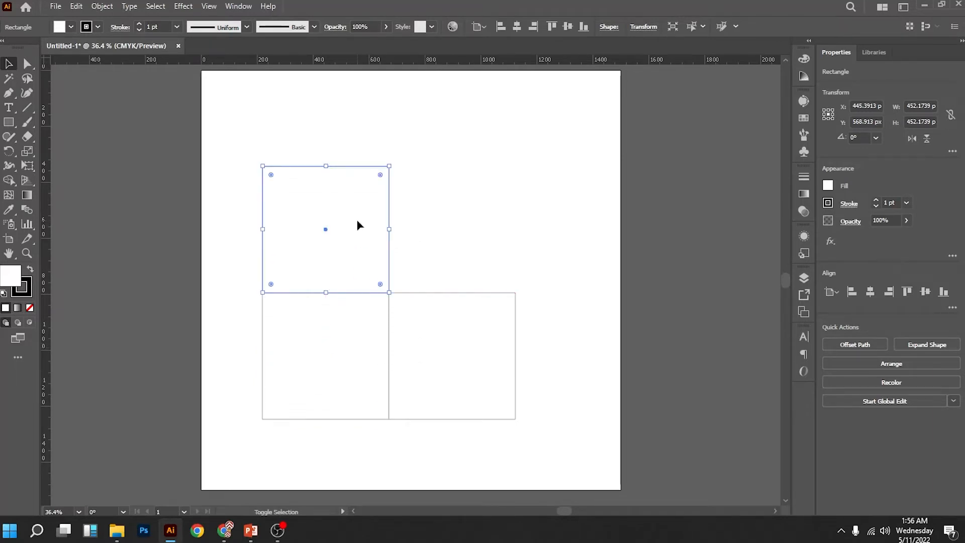
left_click(451, 234)
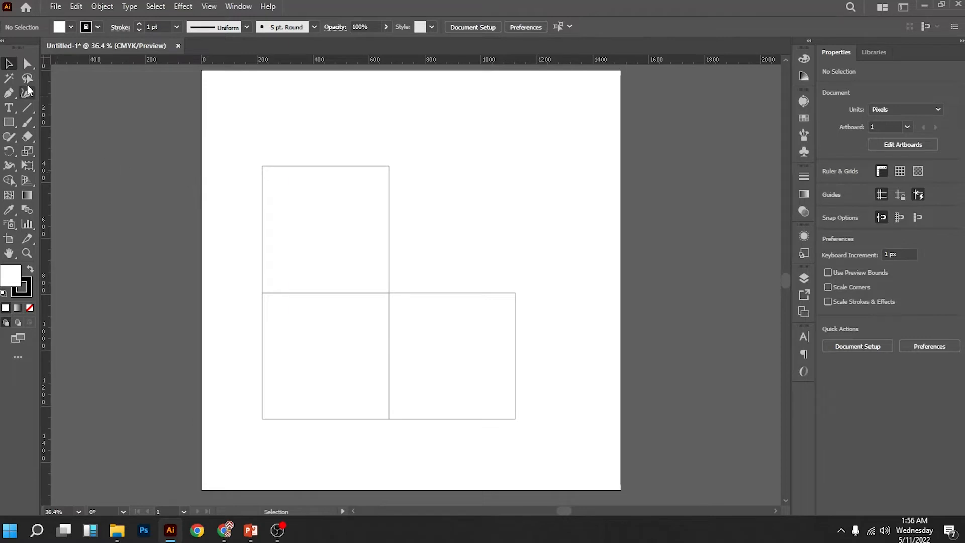
Step: Try moving the upper square's top-right anchor point inward to about X 654 px, and undo it
left_click(27, 64)
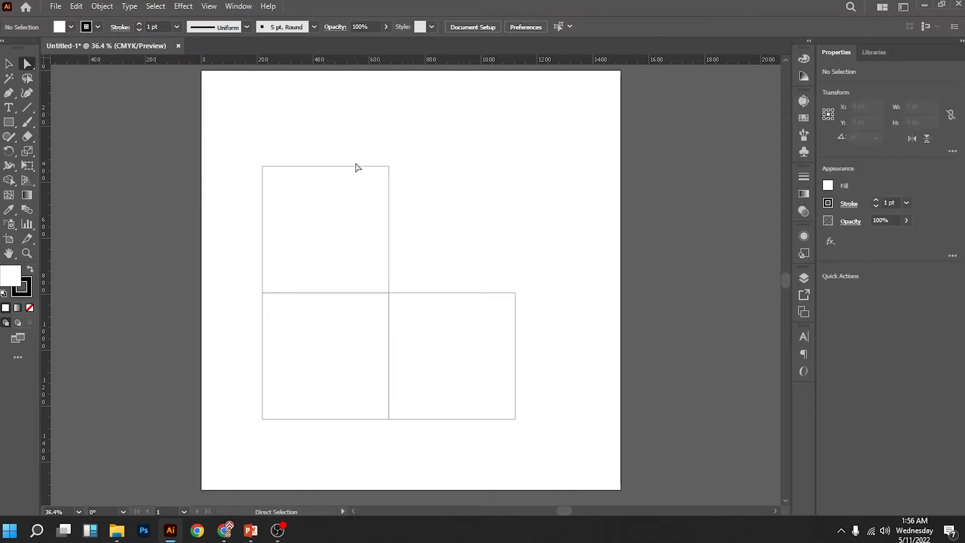
left_click(388, 167)
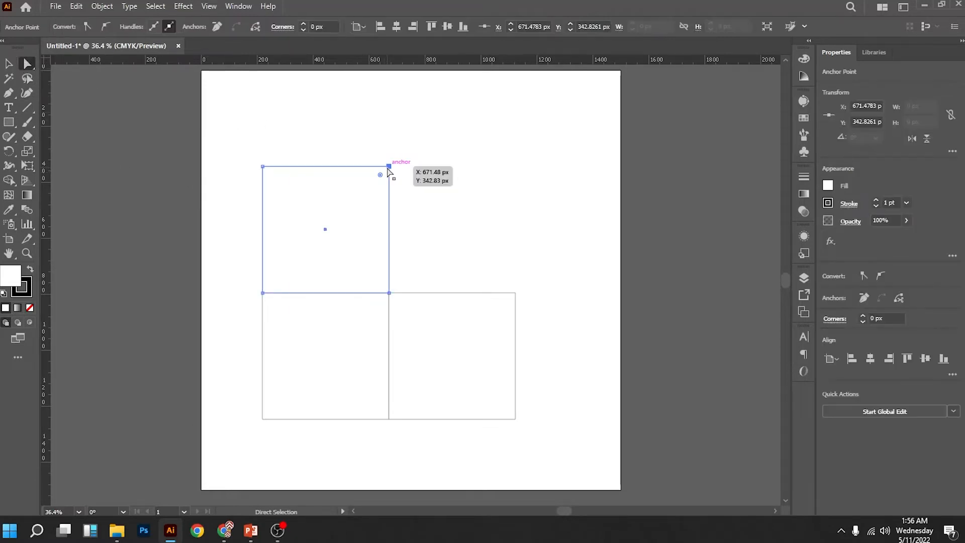
mouse_move(390, 171)
left_mouse_down()
mouse_move(504, 114)
mouse_move(412, 205)
mouse_move(442, 155)
mouse_move(409, 188)
mouse_move(389, 251)
mouse_move(409, 190)
mouse_move(380, 201)
mouse_move(399, 177)
mouse_move(383, 165)
left_mouse_up()
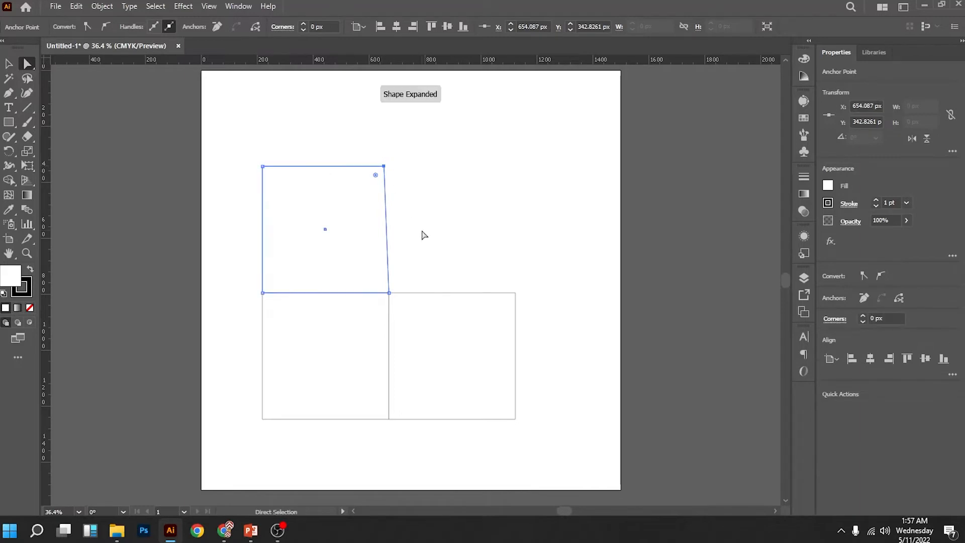
key("ctrl+z")
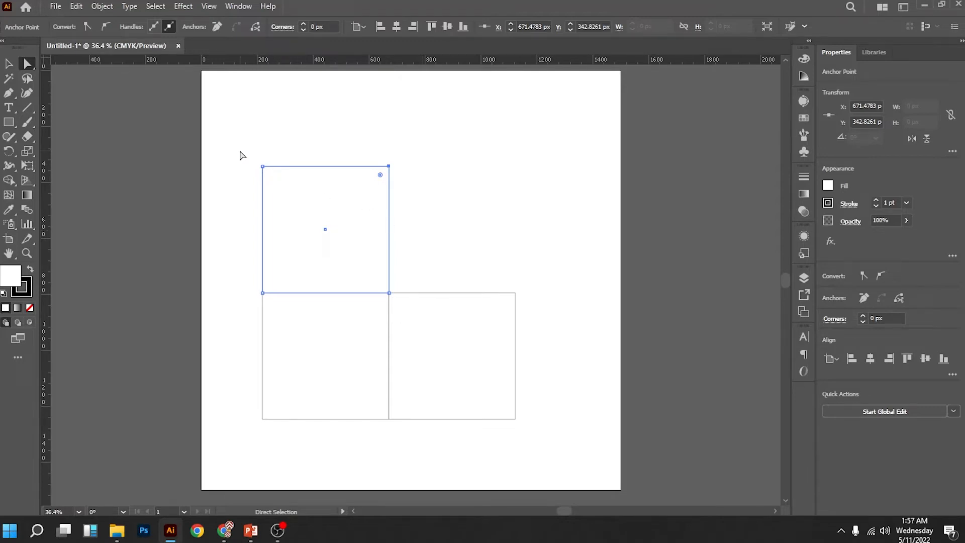
Step: Slant the upper square's top edge and the right square's outer edge to a shared rear corner, forming a cube
left_click_drag(239, 151, 466, 248)
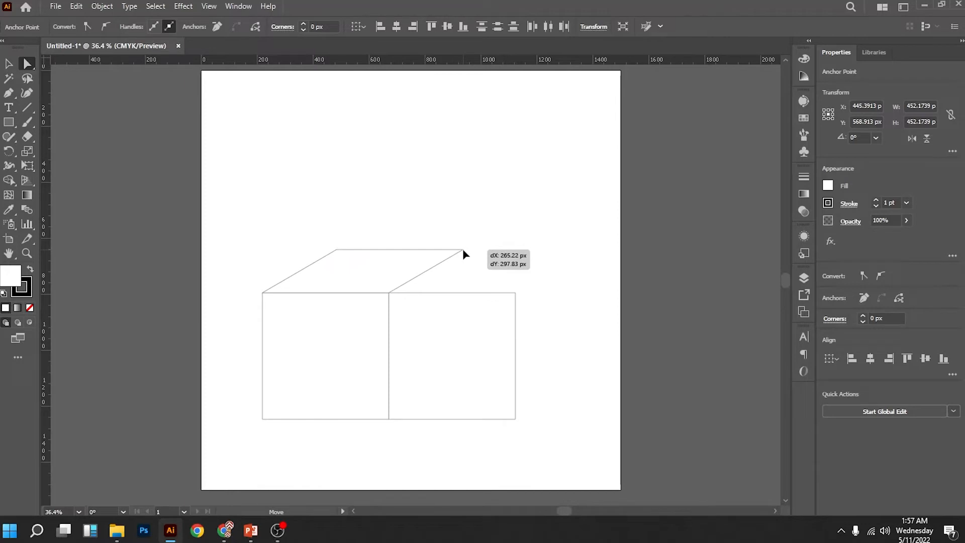
left_click_drag(464, 250, 544, 432)
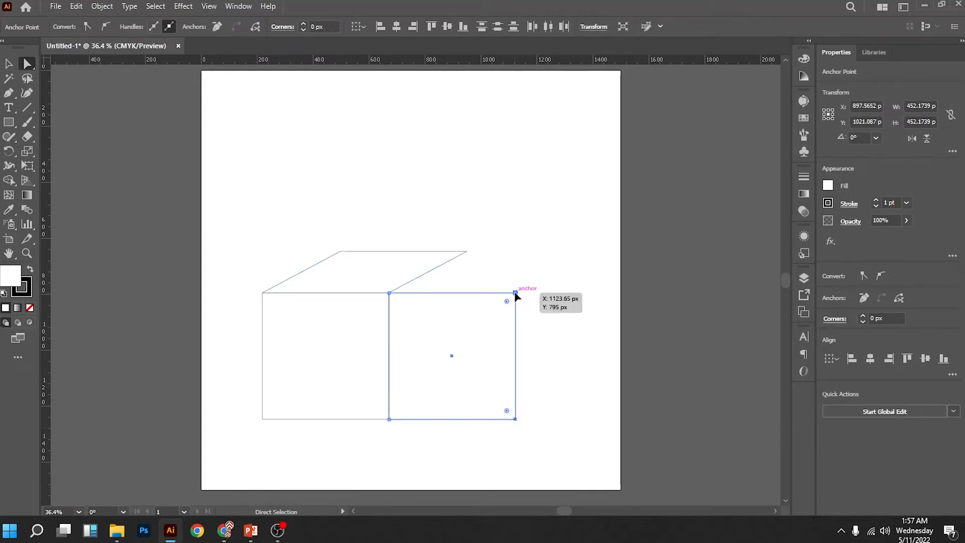
left_click_drag(515, 292, 466, 252)
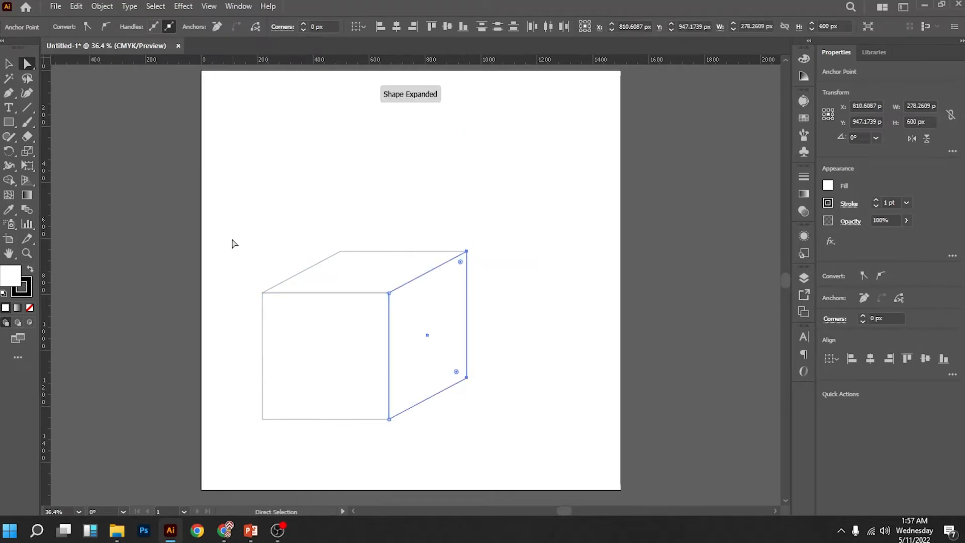
Step: Shift the cube's left-side anchor points inward and up, with the front-left upper corner at about X 335, Y 712 px
left_click_drag(224, 218, 352, 445)
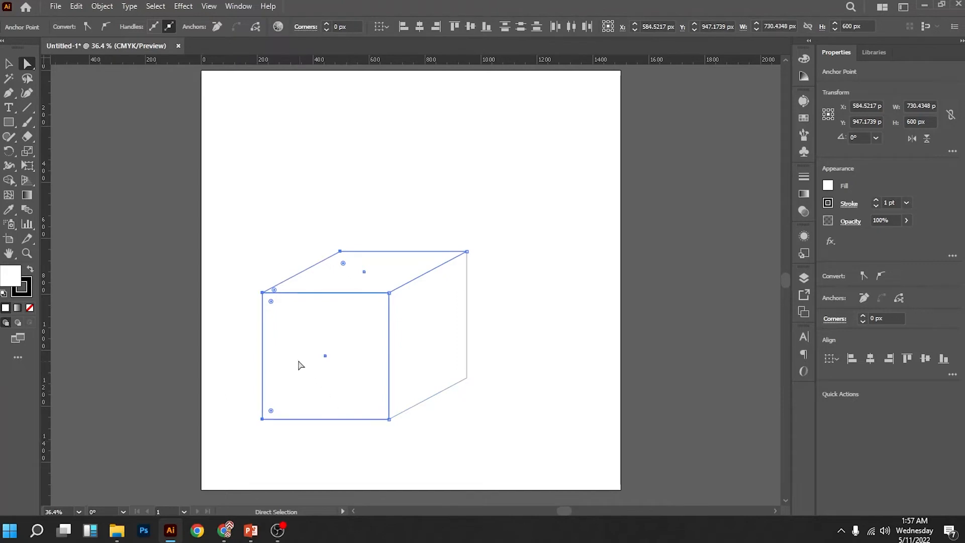
left_click(261, 293)
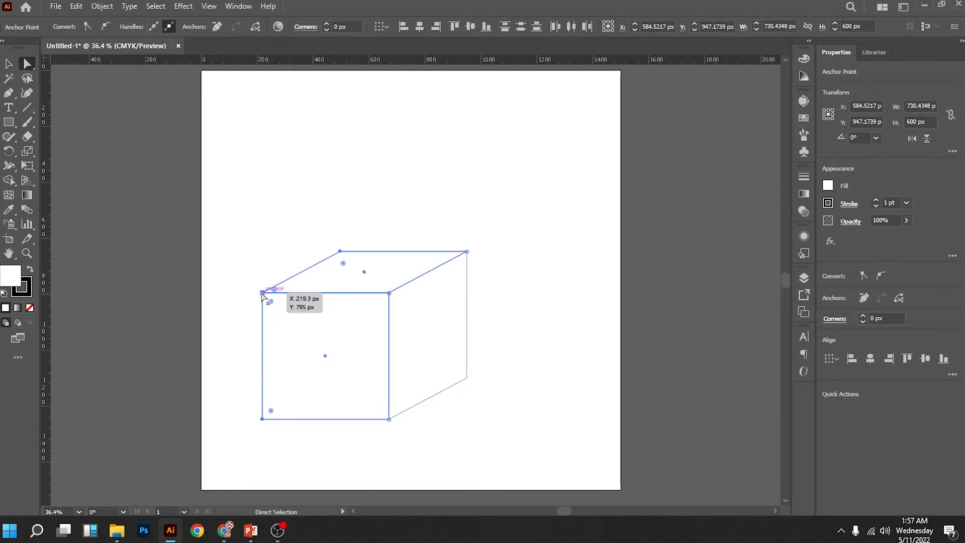
left_click_drag(261, 294, 294, 270)
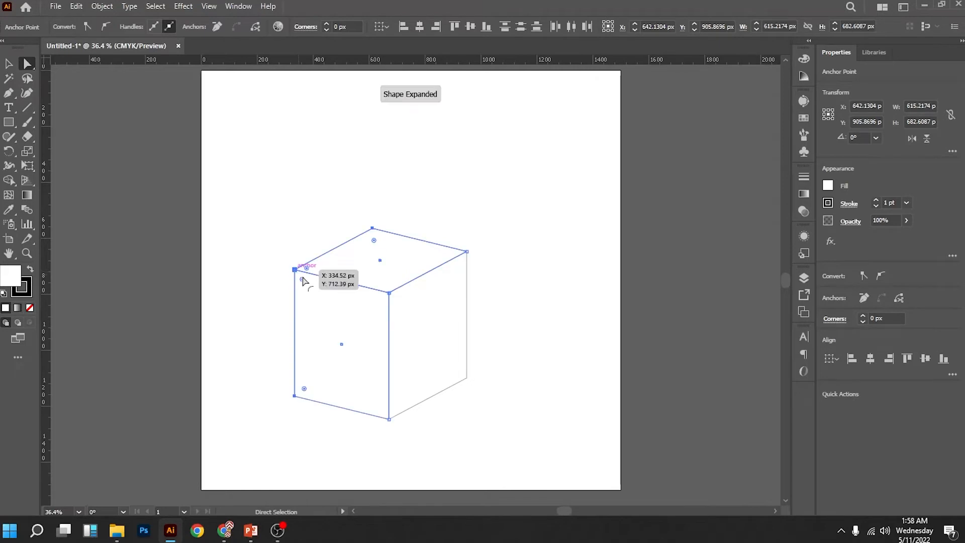
left_click(516, 343)
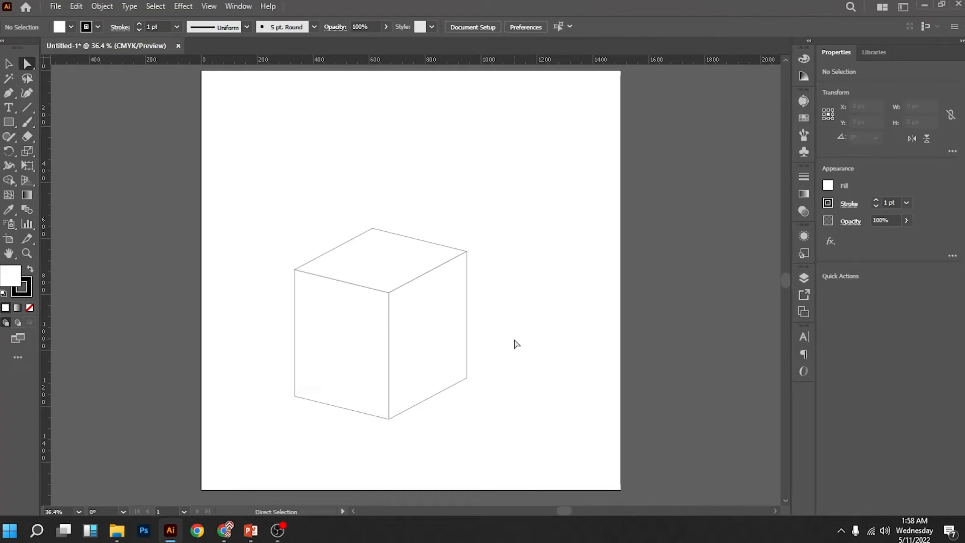
left_click(396, 304)
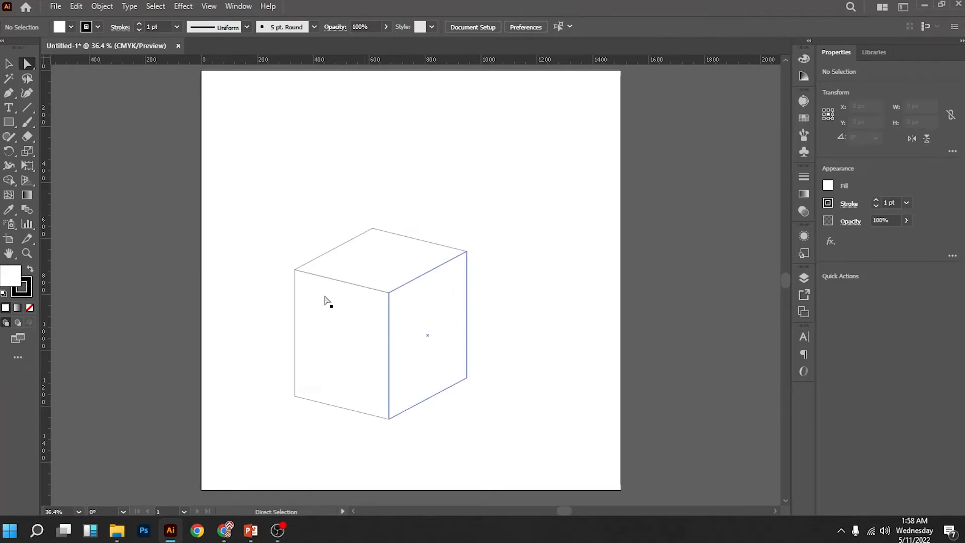
left_click(383, 285)
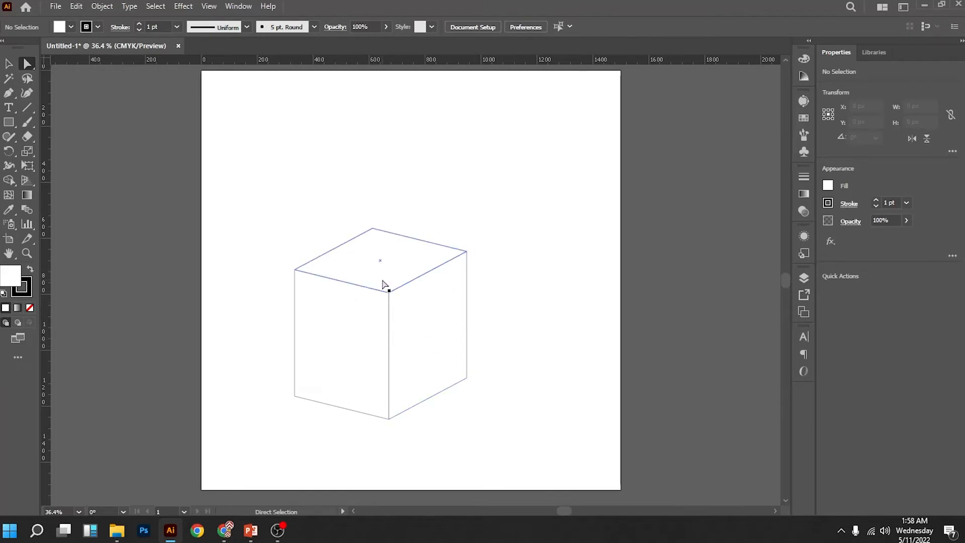
left_click(170, 168)
Step: Pull the cube apart by moving its top face up, right face to about X 1069 px, and left face outward
left_click(8, 65)
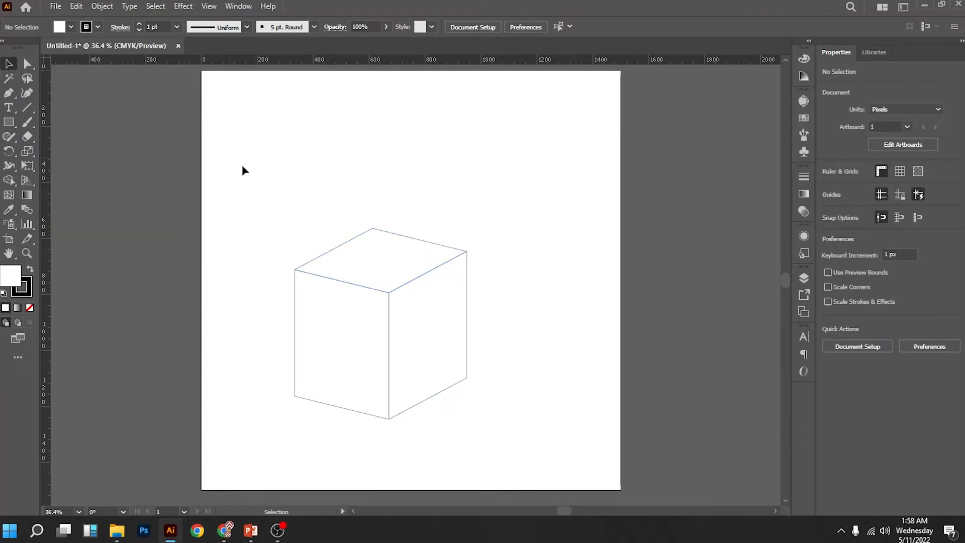
left_click_drag(252, 194, 508, 442)
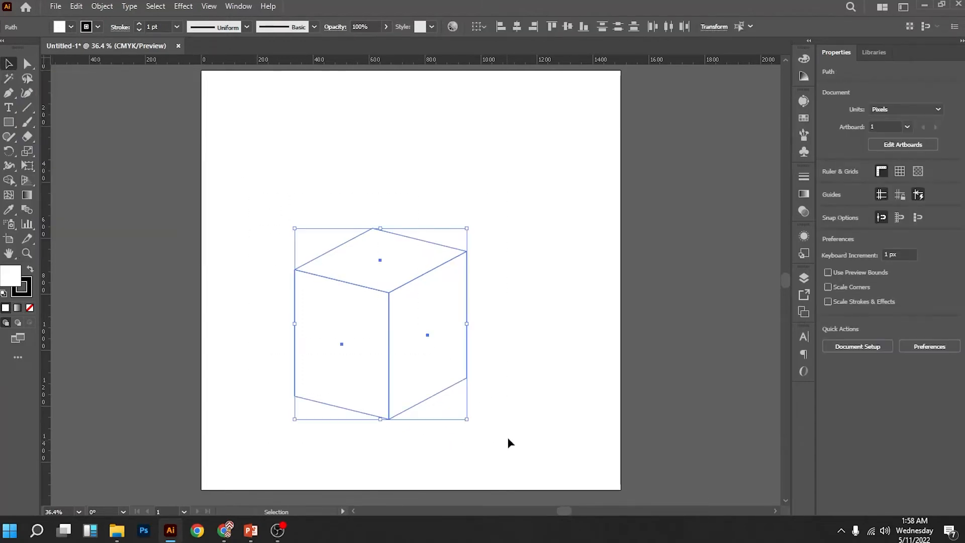
left_click(534, 383)
left_click_drag(400, 272, 413, 171)
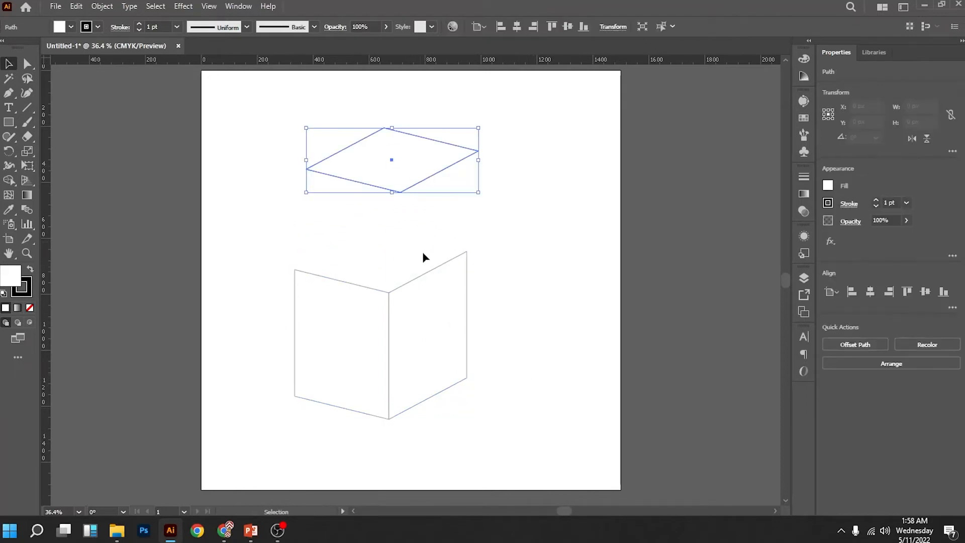
left_click_drag(449, 315, 523, 316)
left_click_drag(359, 334, 316, 337)
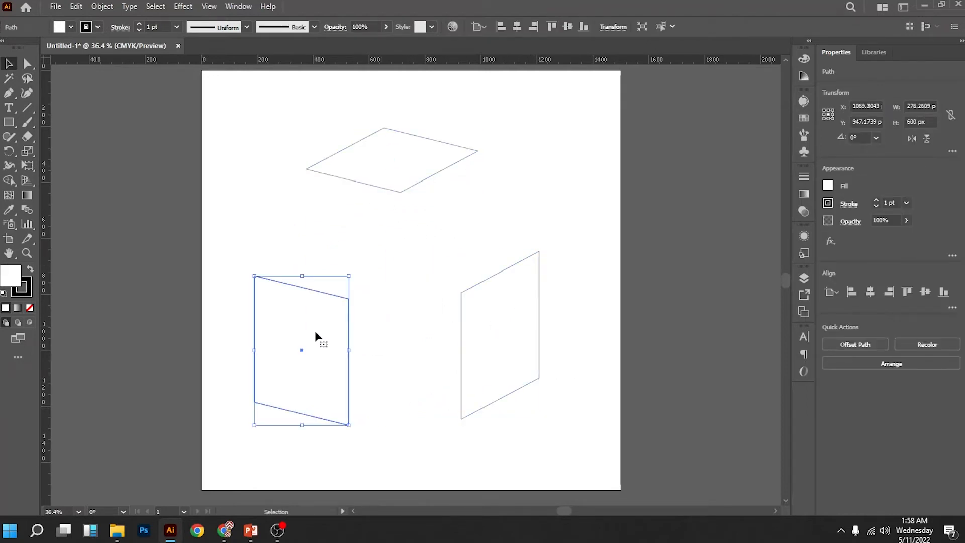
Step: Undo the moves of the cube's three faces
key("a")
key("ctrl+z")
key("ctrl+z")
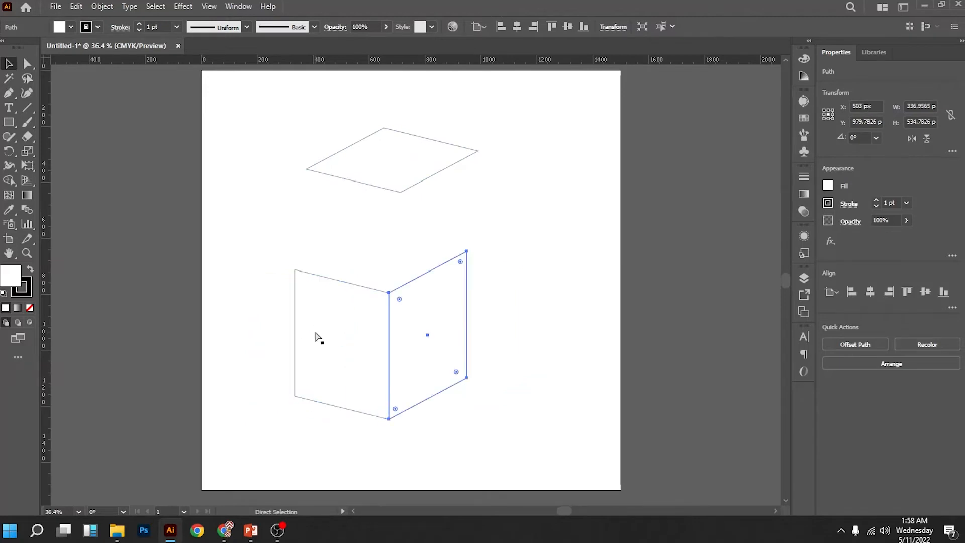
key("v")
key("ctrl+z")
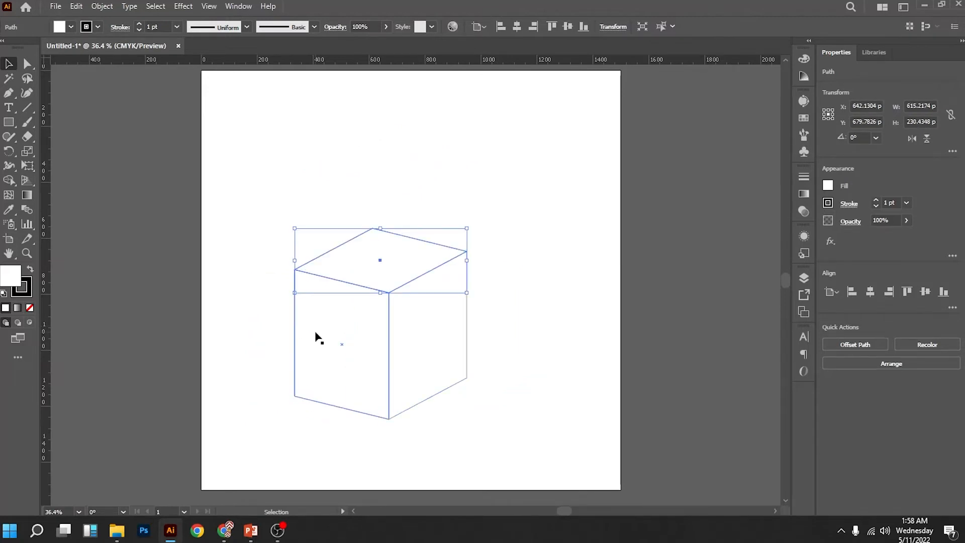
left_click_drag(243, 201, 510, 455)
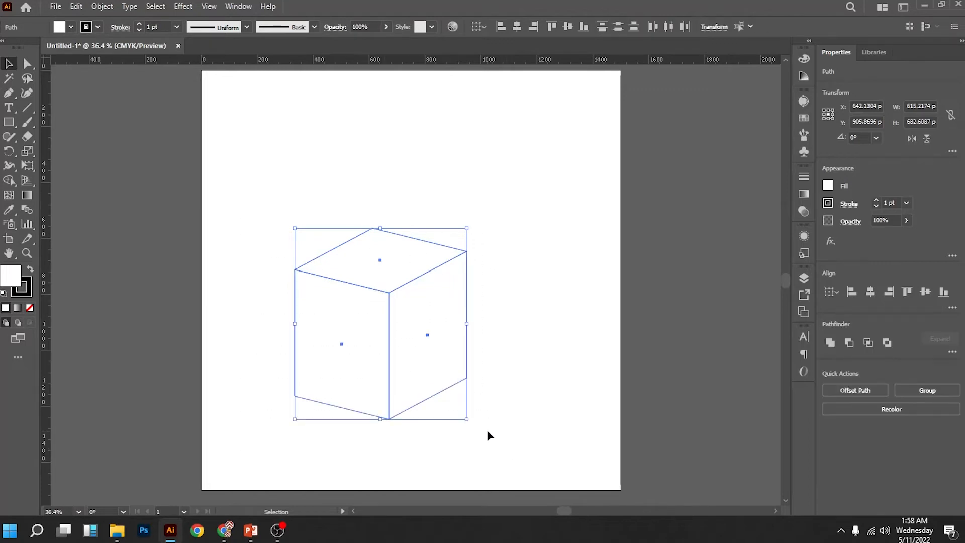
key("a")
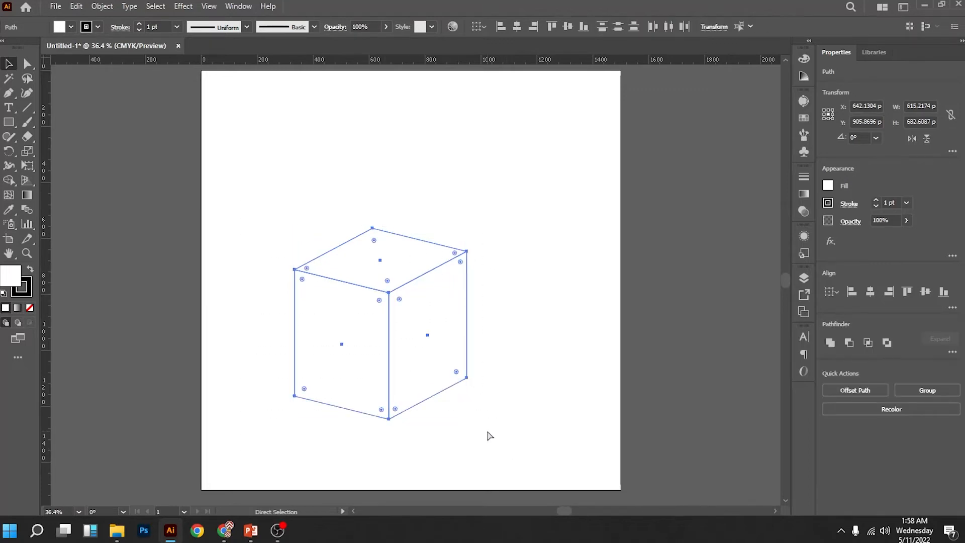
key("v")
left_click(480, 300)
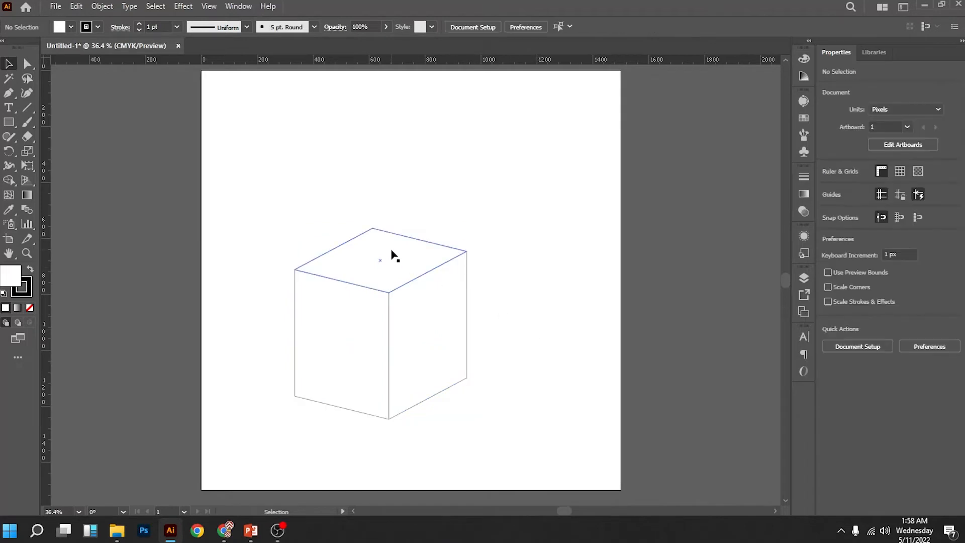
Step: Separate the cube's faces, moving the top up, the right face outward, and the left face to about X 283, Y 999 px
left_click_drag(392, 254, 397, 199)
left_click_drag(431, 327, 499, 328)
left_click_drag(349, 344, 285, 349)
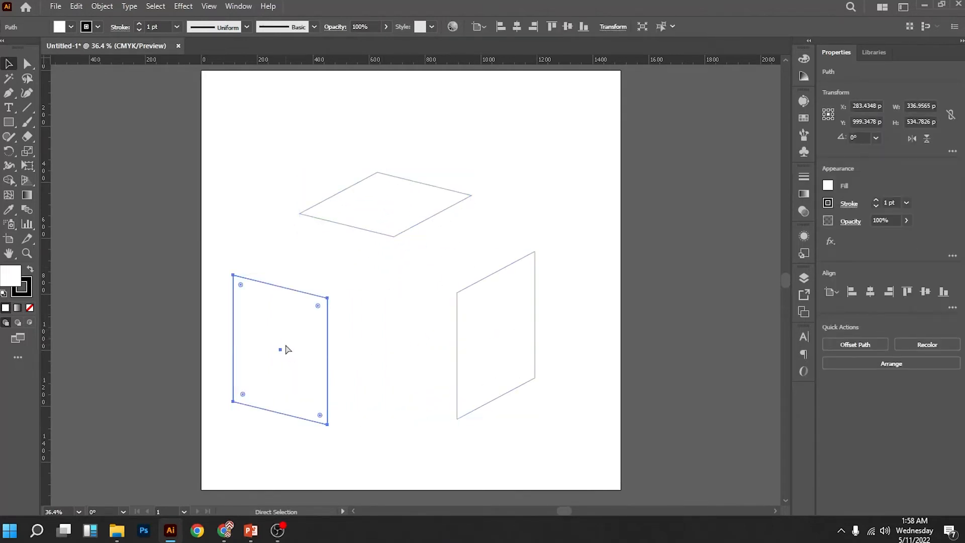
Step: Undo the separation of the top, left and right faces
key("ctrl+z")
key("ctrl+z")
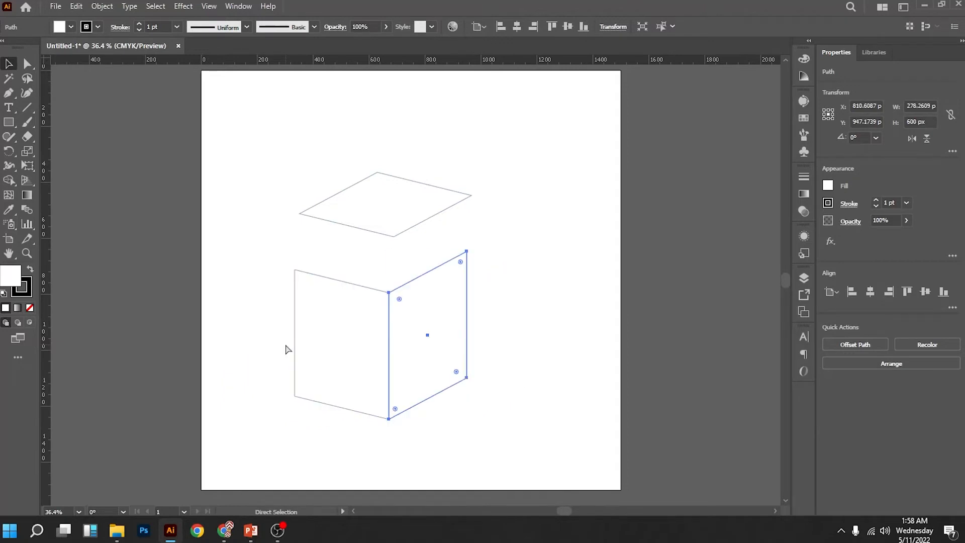
key("ctrl+z")
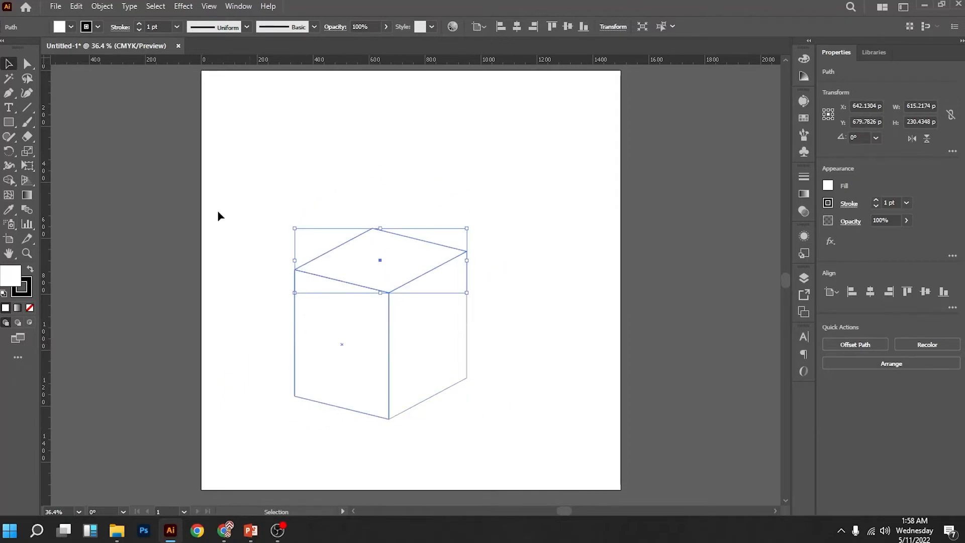
Step: Try selecting all three cube faces together and the top and right faces individually, clearing each selection
left_click_drag(257, 197, 535, 439)
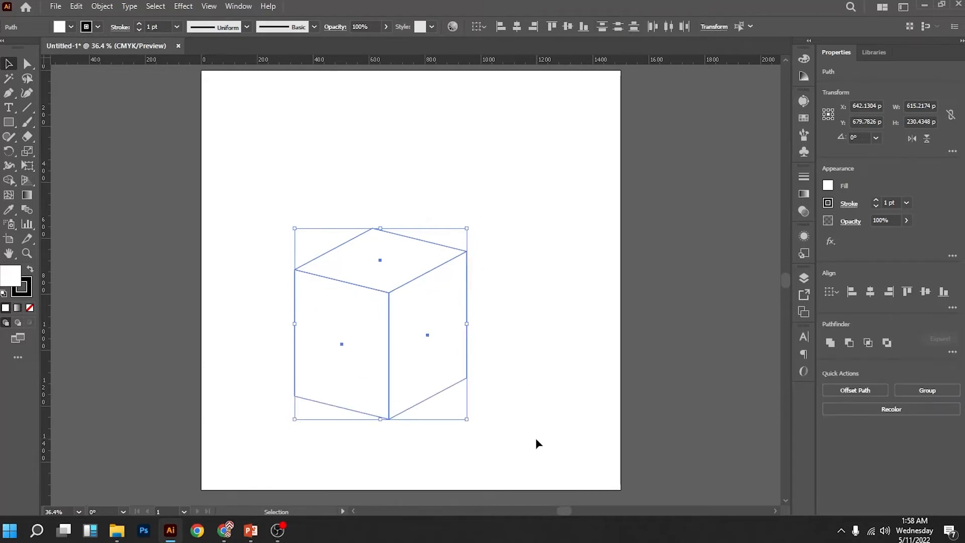
left_click(562, 363)
left_click(409, 254)
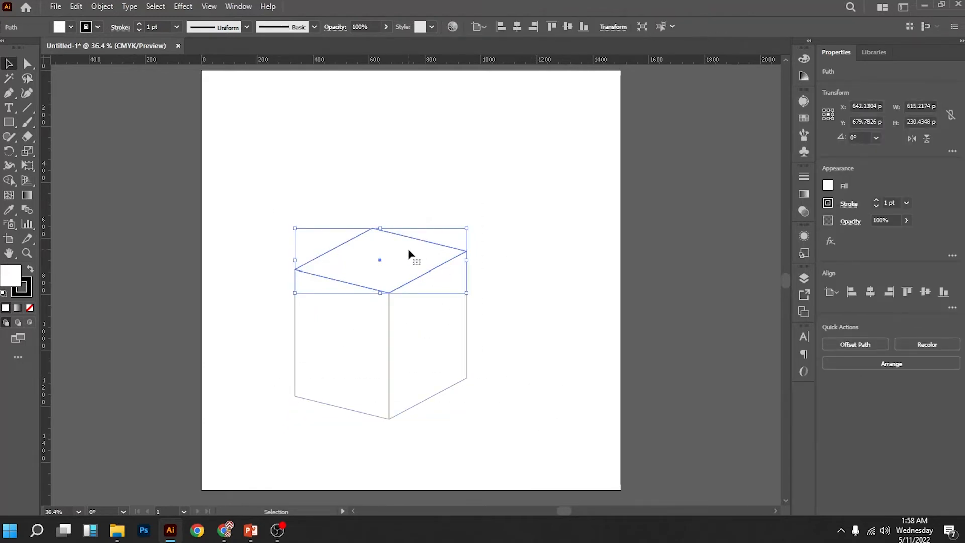
left_click(514, 327)
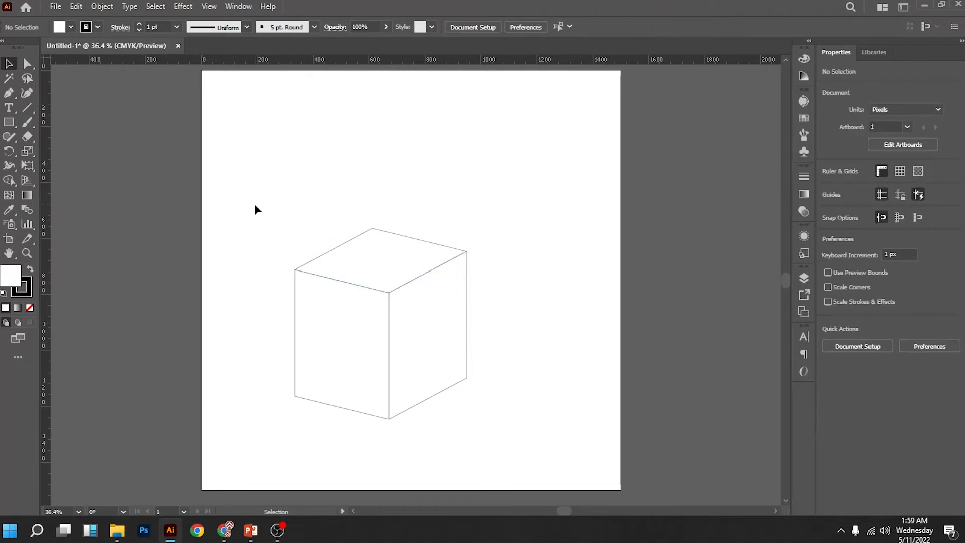
left_click_drag(255, 206, 507, 435)
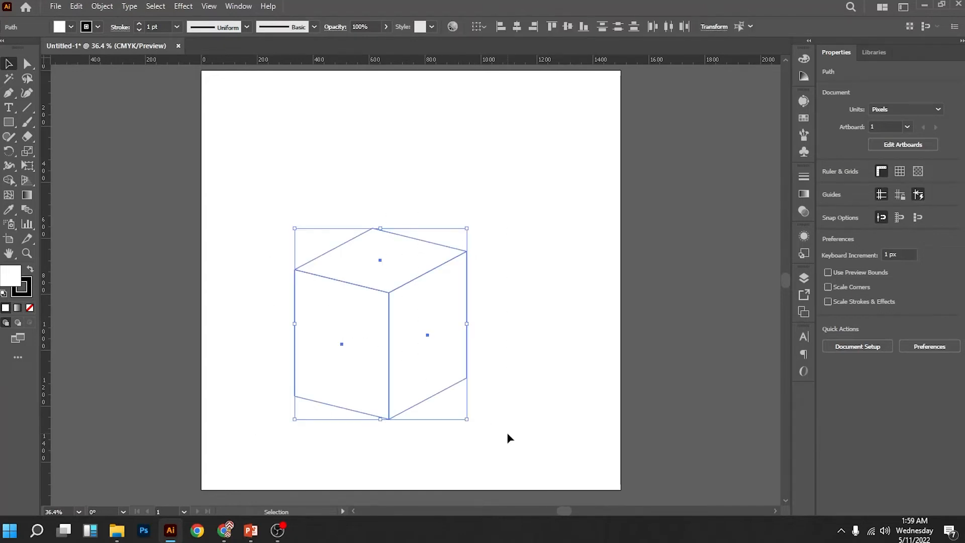
left_click(537, 365)
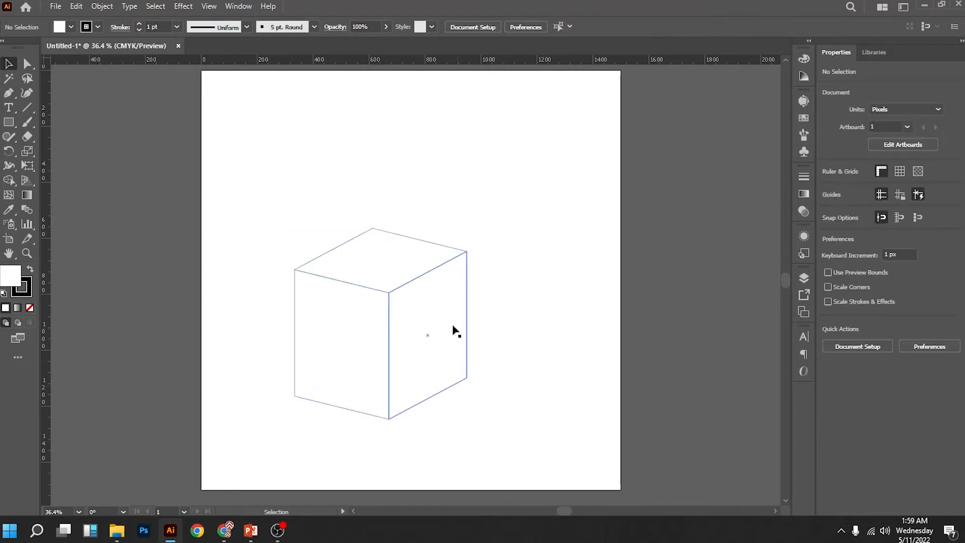
left_click(413, 287)
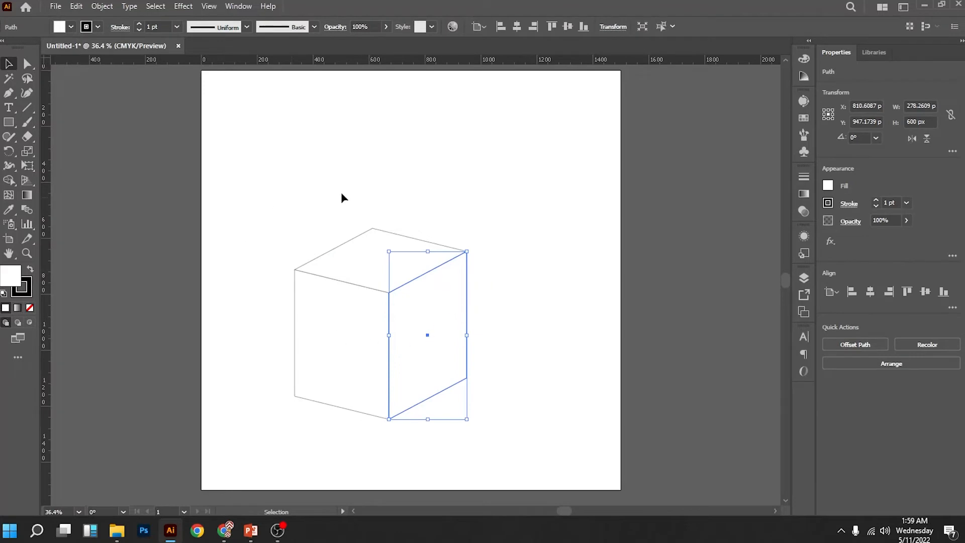
left_click(569, 357)
Step: Select all three faces of the cube, group them and clear the selection
left_click_drag(257, 208, 508, 424)
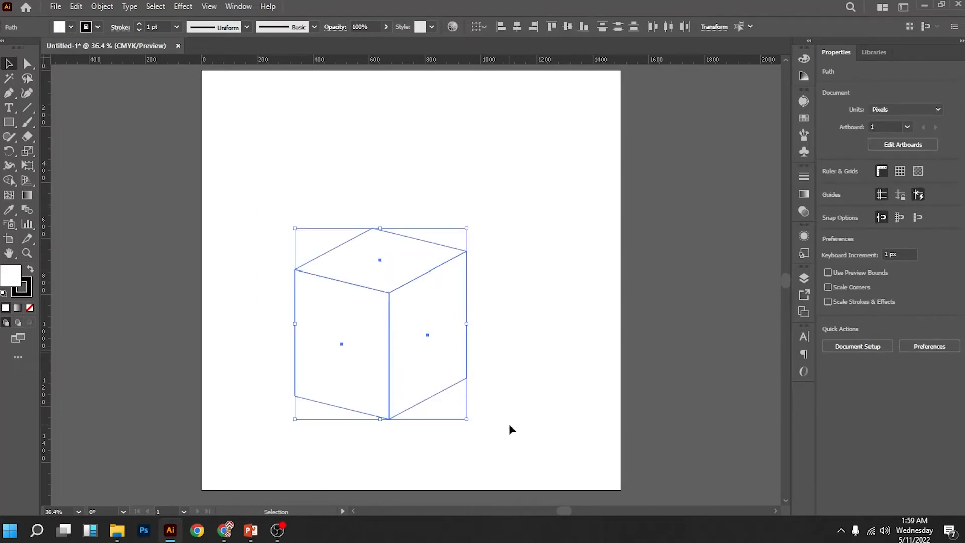
key("a")
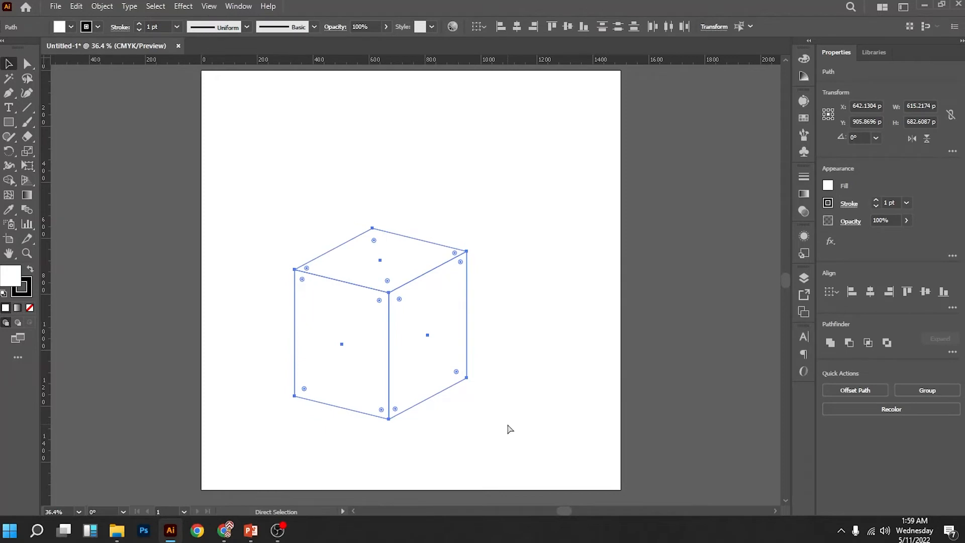
key("ctrl+g")
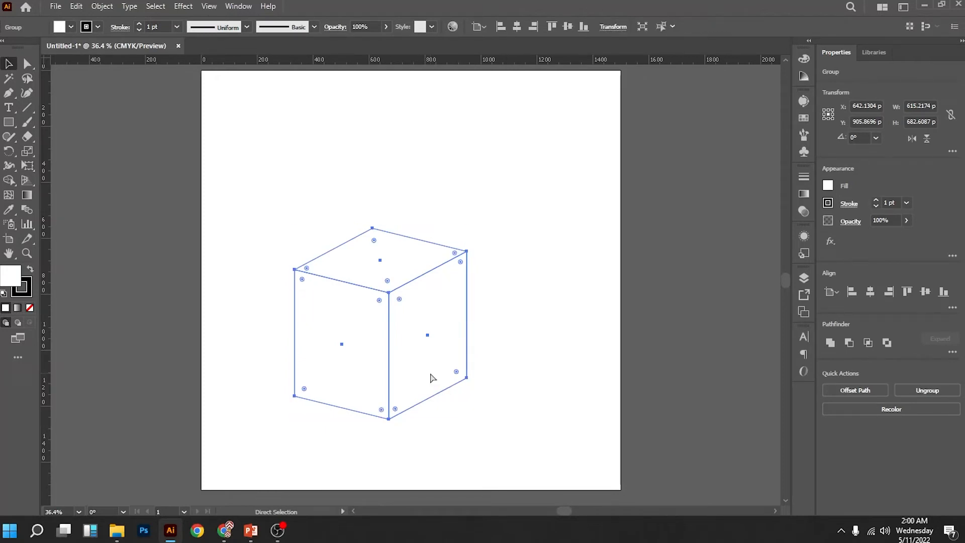
key("v")
left_click(547, 358)
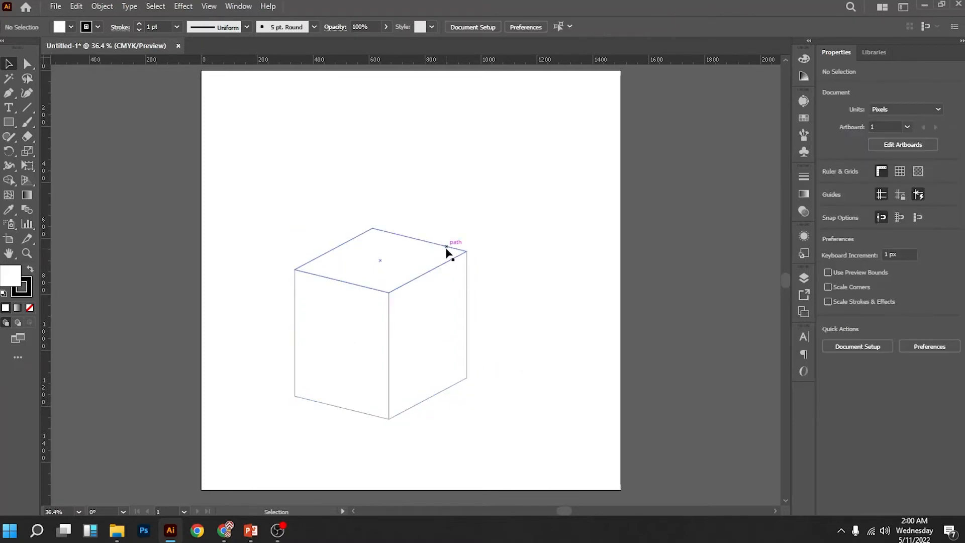
Step: Move the grouped cube to about X 464, Y 736 px, and duplicate it beside the original at about X 1130, Y 695 px
left_click_drag(446, 248, 451, 215)
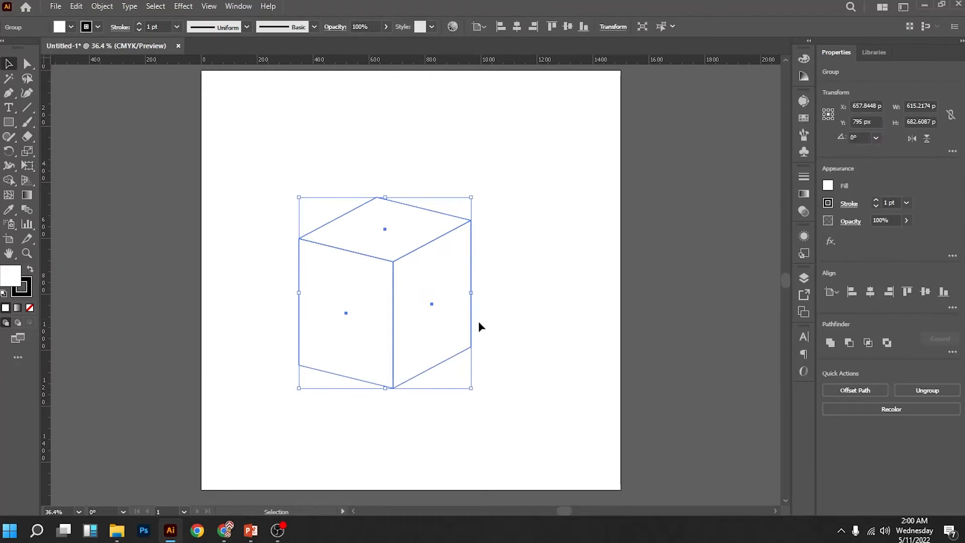
left_click_drag(394, 331, 373, 302)
left_click(473, 342)
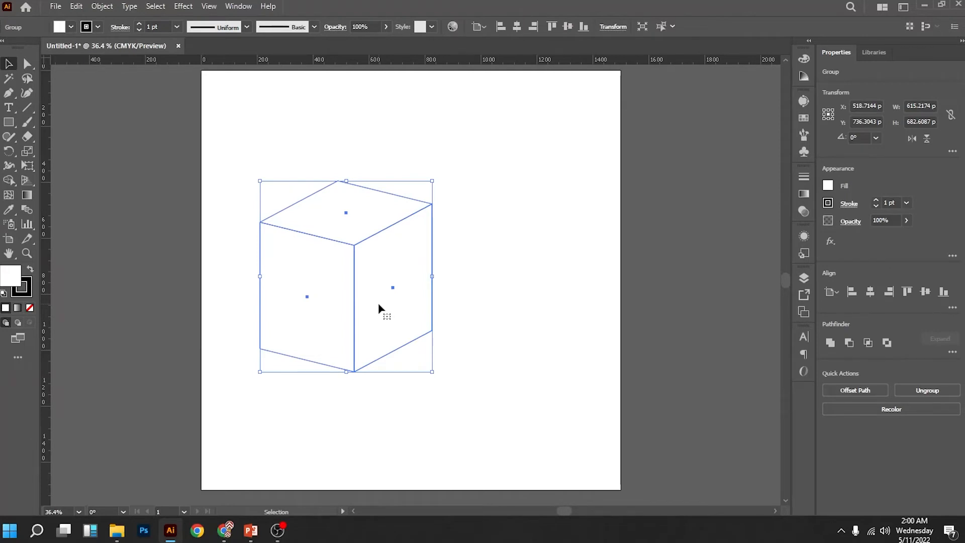
left_click_drag(379, 304, 360, 297)
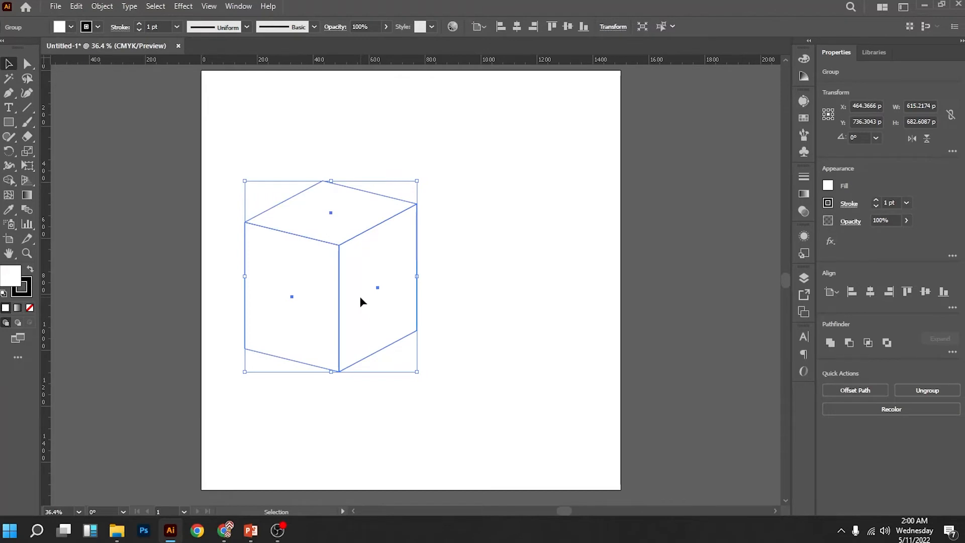
left_click_drag(360, 301, 548, 289)
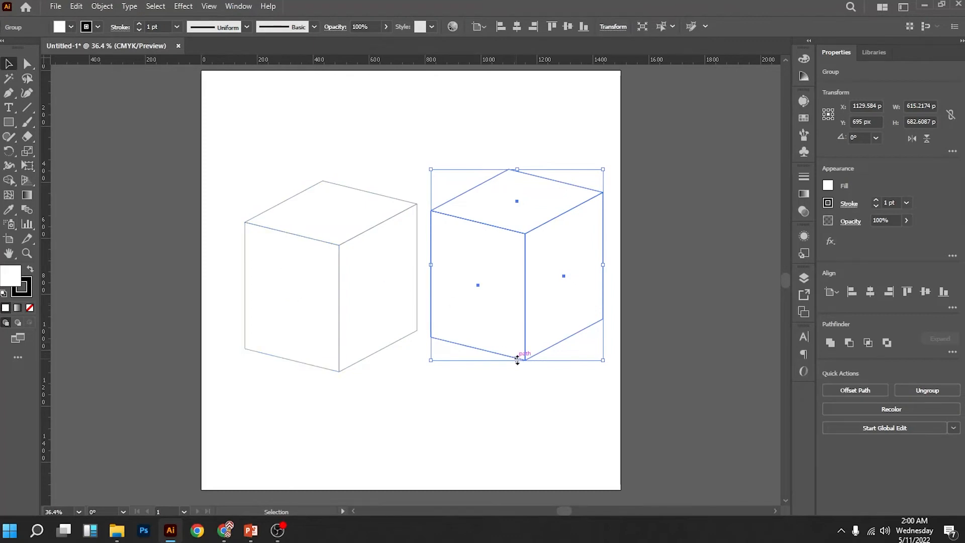
Step: Flatten the duplicated cube to a height of about 217 px and move it slightly down to about Y 497 px
left_click_drag(517, 358, 532, 230)
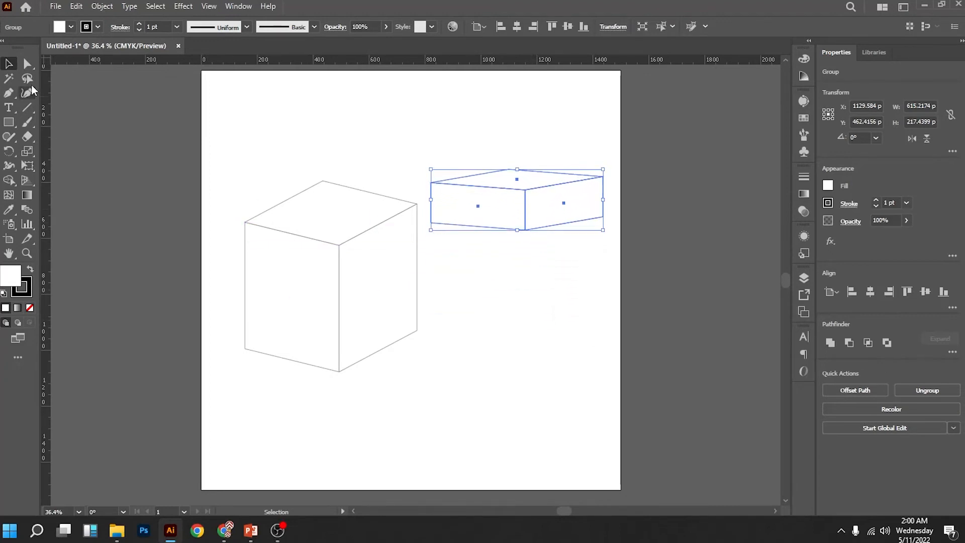
mouse_move(538, 206)
left_mouse_down()
mouse_move(355, 226)
mouse_move(351, 234)
mouse_move(317, 188)
mouse_move(324, 183)
mouse_move(352, 234)
mouse_move(540, 221)
left_mouse_up()
key("a")
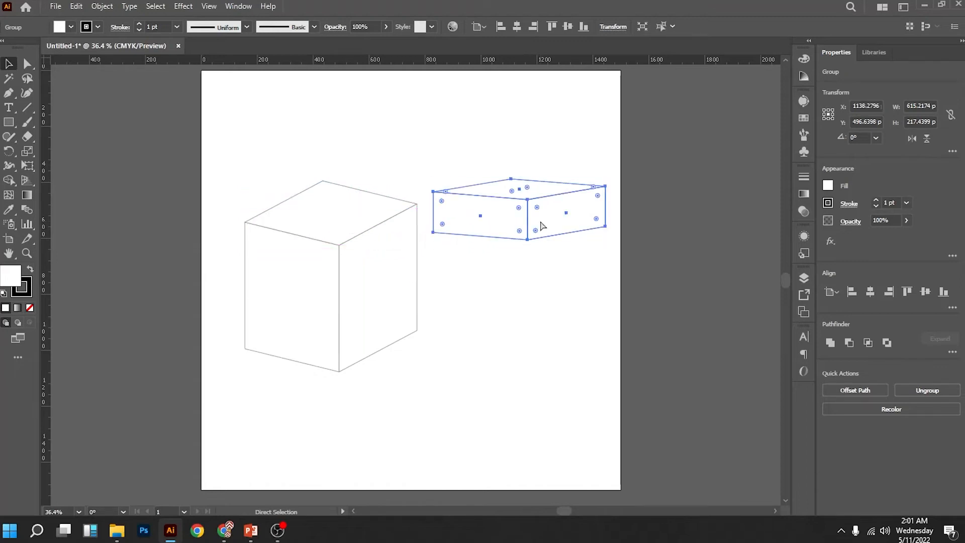
Step: Undo the move and the flattening of the duplicated cube, and deselect it
key("ctrl+z")
key("ctrl+shift+z")
key("ctrl+shift+z")
key("ctrl+shift+z")
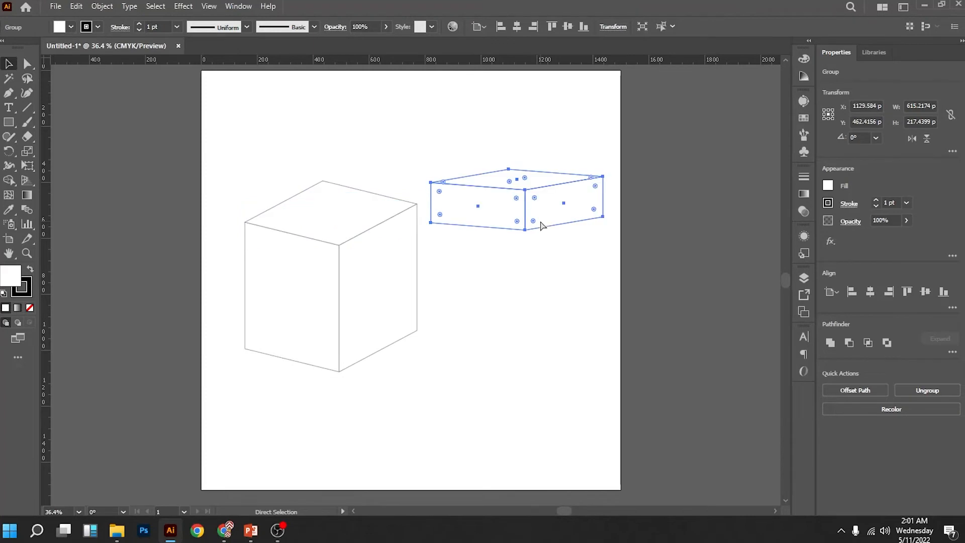
key("v")
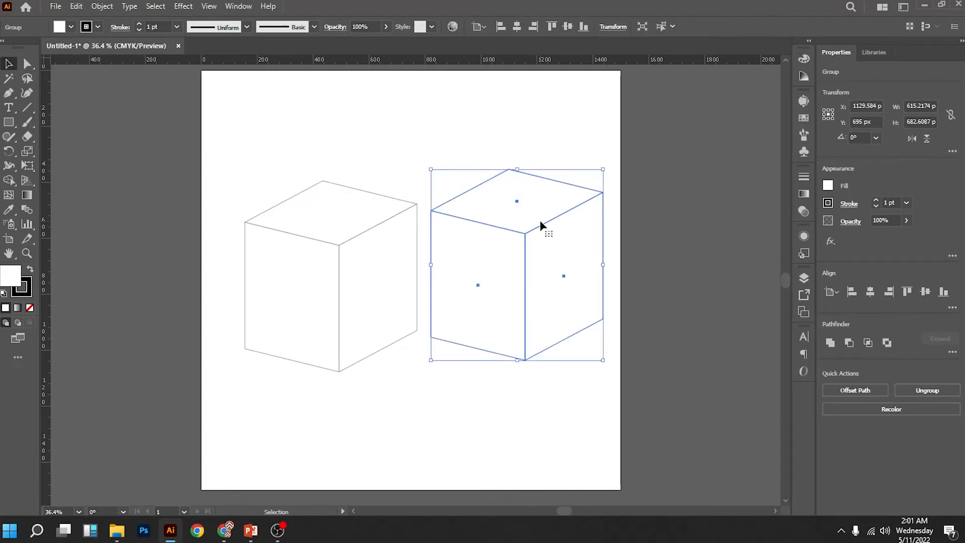
left_click(518, 401)
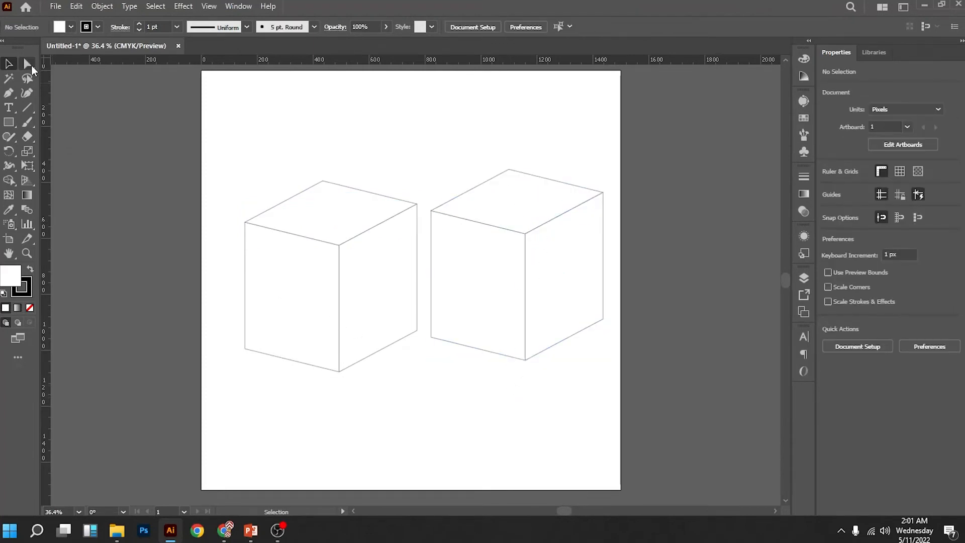
Step: Try to extend the duplicated cube's side faces to about 674 px high by moving their lower anchor points down with the Direct Selection tool
left_click(30, 65)
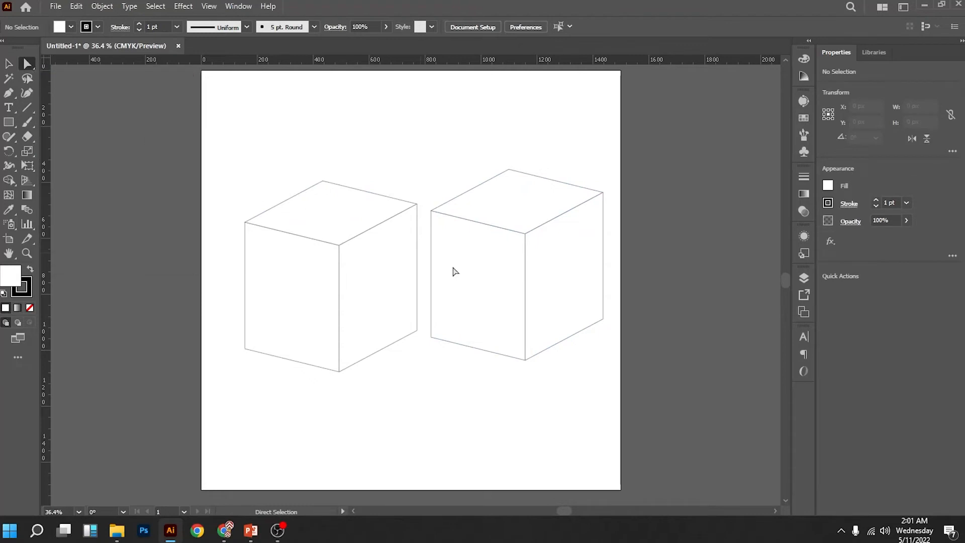
left_click_drag(626, 305, 425, 372)
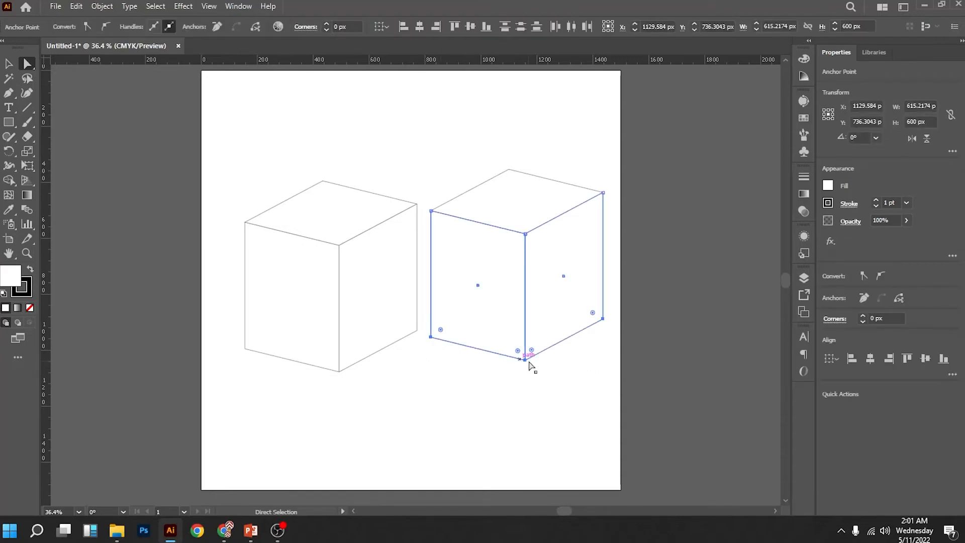
left_click_drag(524, 359, 527, 380)
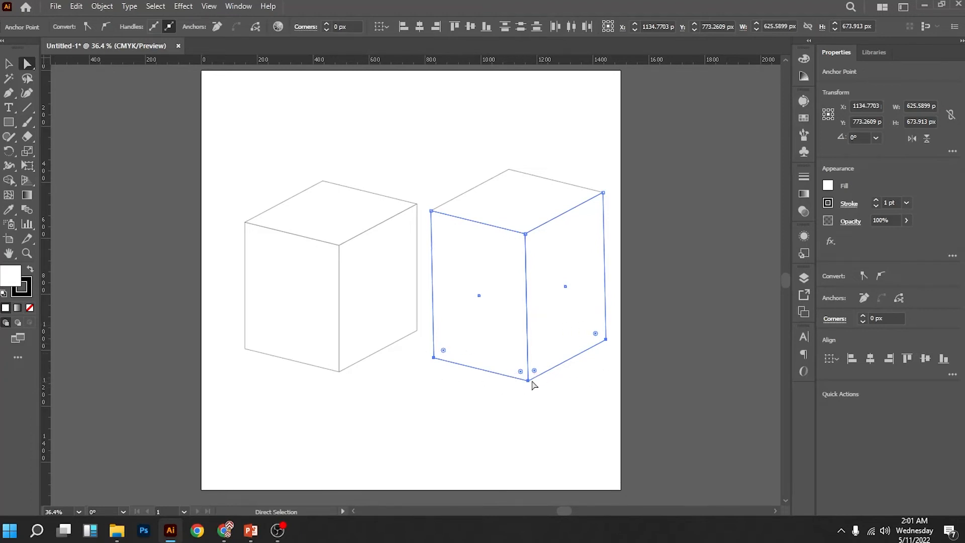
key("ctrl+z")
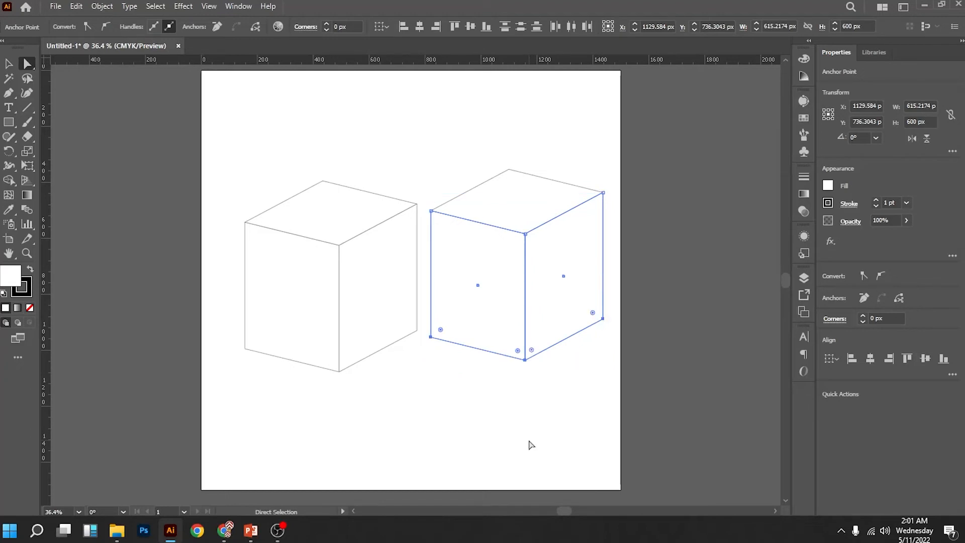
left_click(516, 422)
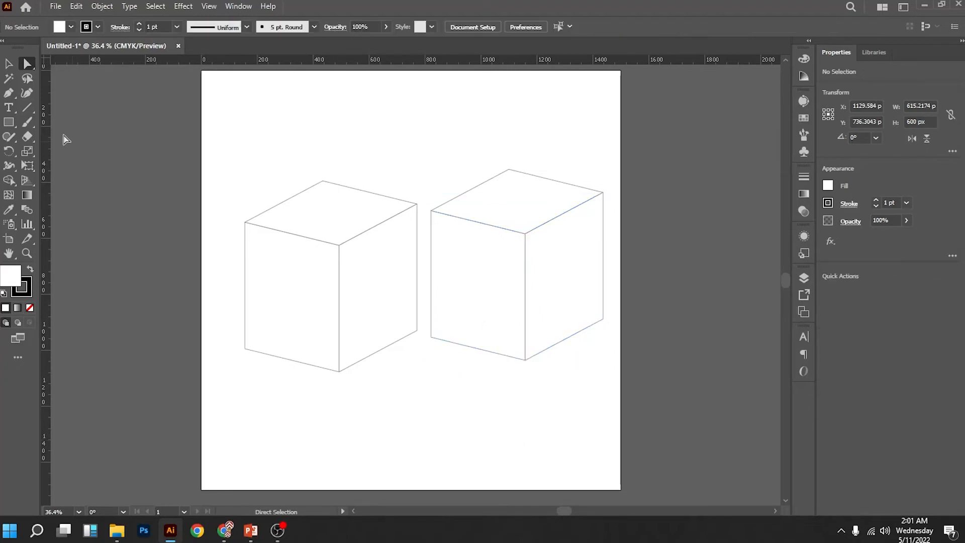
Step: Try to shorten the whole duplicated cube to about 628 px high by scaling it with the Selection tool
left_click(9, 63)
left_click(498, 290)
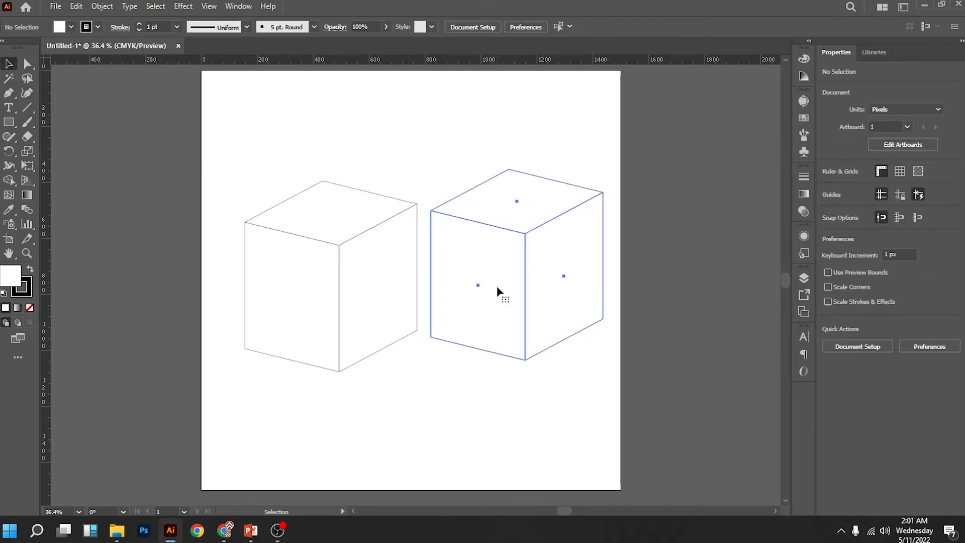
left_click_drag(517, 364, 526, 346)
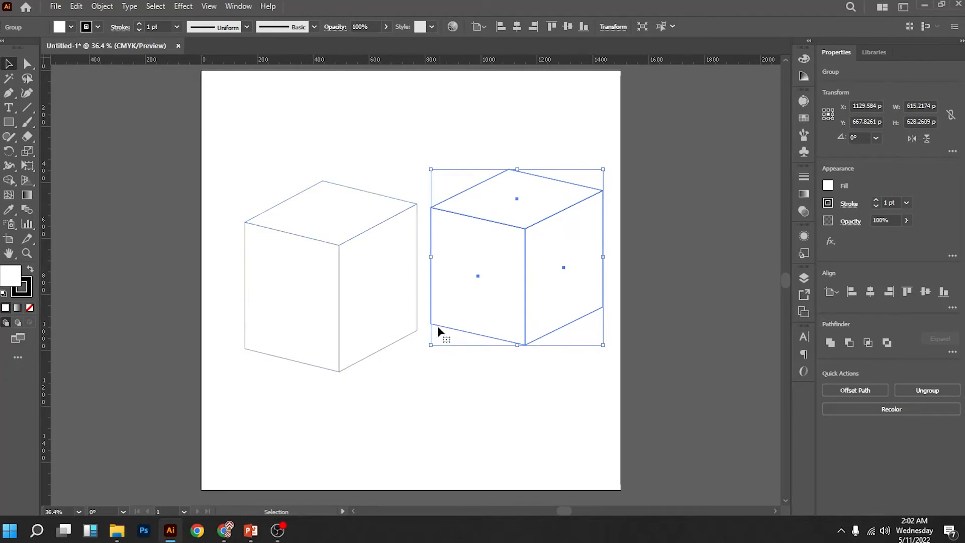
key("a")
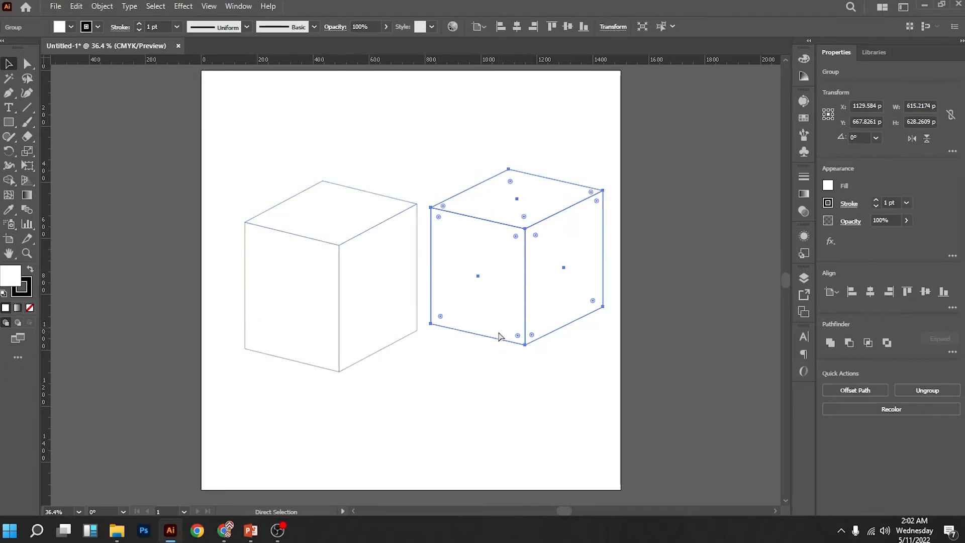
key("ctrl+z")
key("v")
left_click(515, 399)
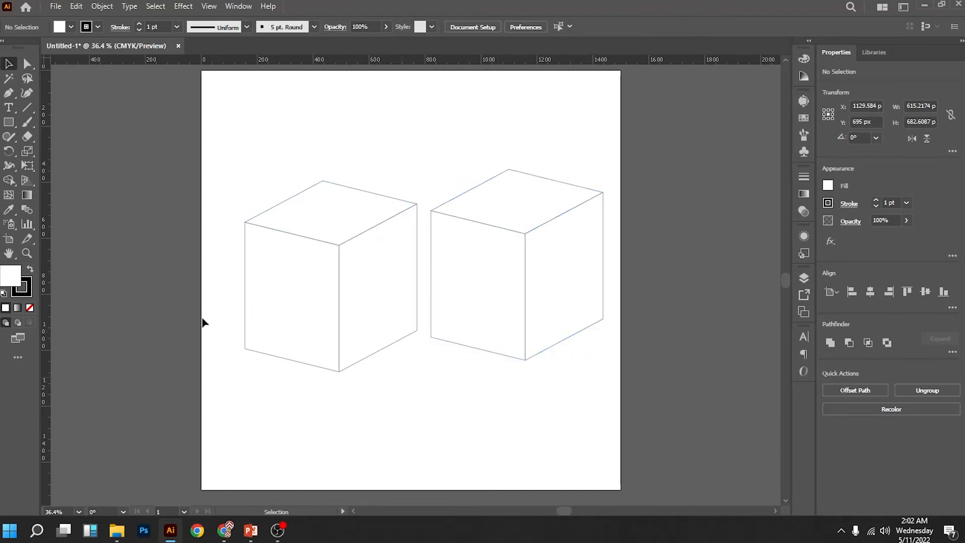
Step: Try to move the duplicated cube's lower anchor points together from its front bottom corner with the Direct Selection tool
left_click(27, 64)
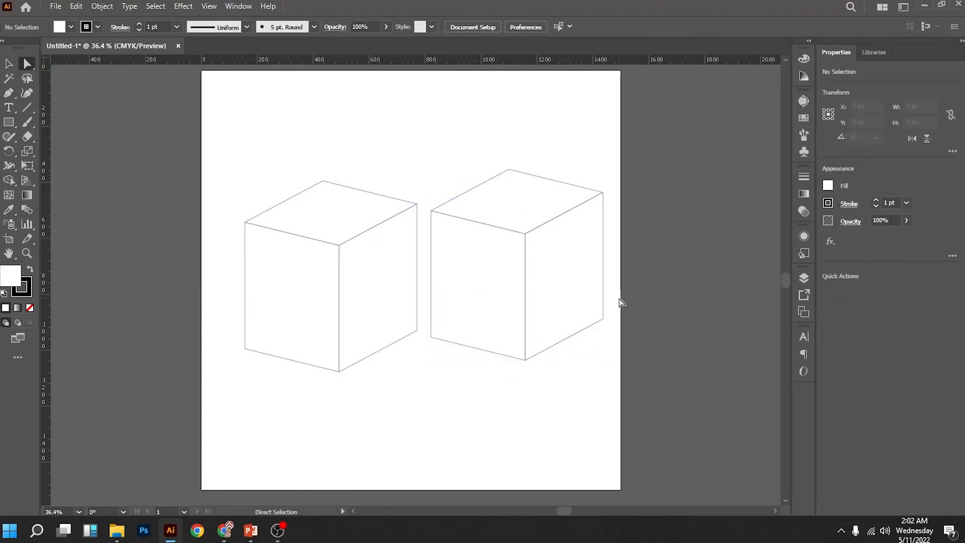
left_click_drag(618, 298, 426, 370)
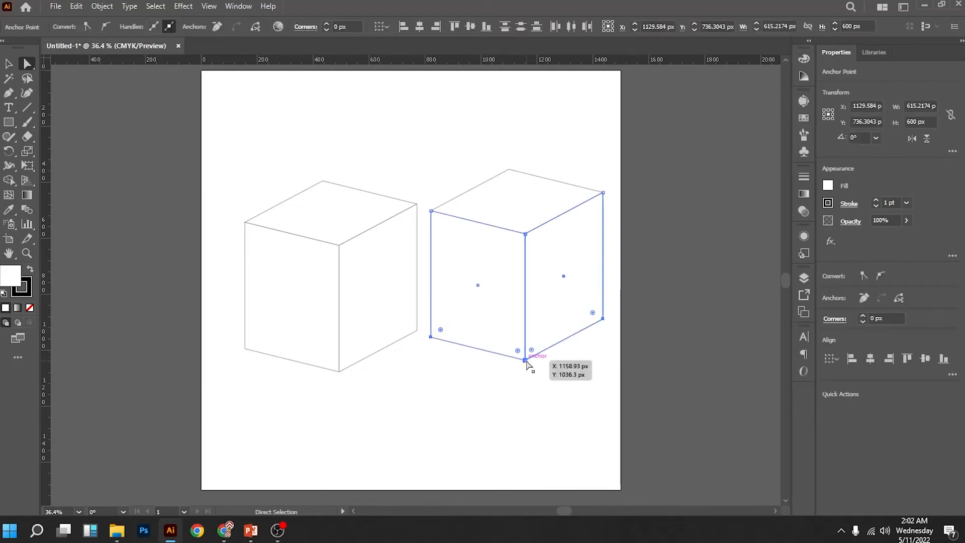
key("ctrl")
mouse_move(522, 361)
left_mouse_down()
mouse_move(555, 354)
mouse_move(521, 362)
mouse_move(556, 361)
mouse_move(527, 360)
left_mouse_up()
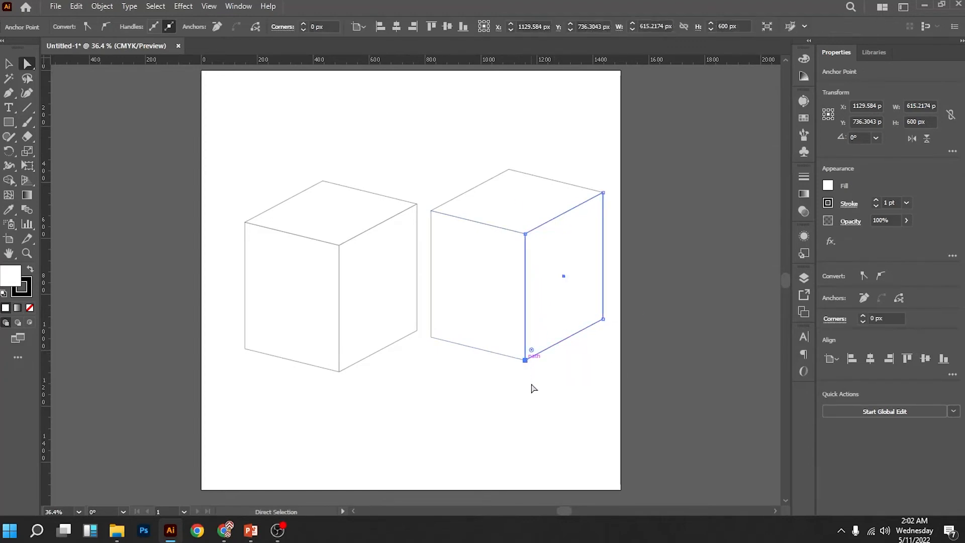
left_click(564, 366)
left_click_drag(614, 306, 424, 372)
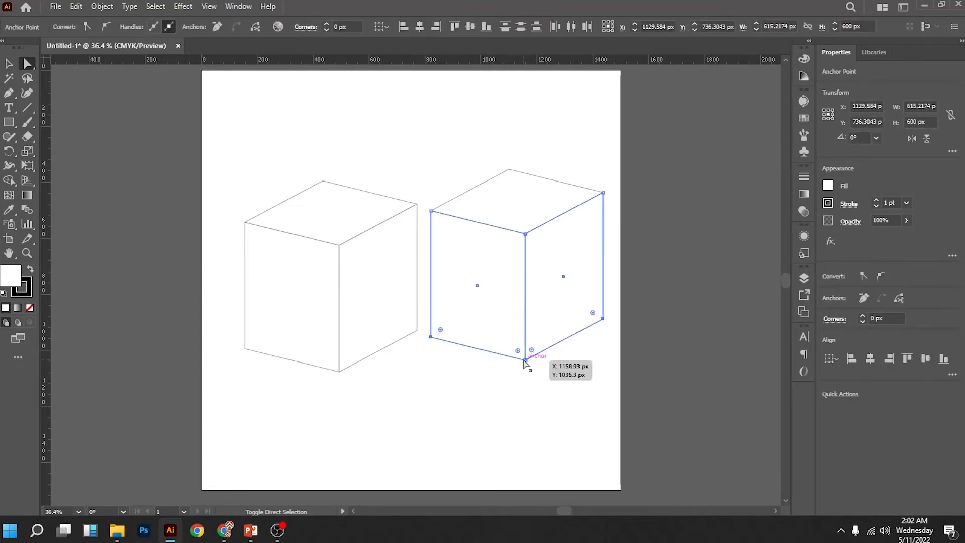
left_click(525, 360, "shift")
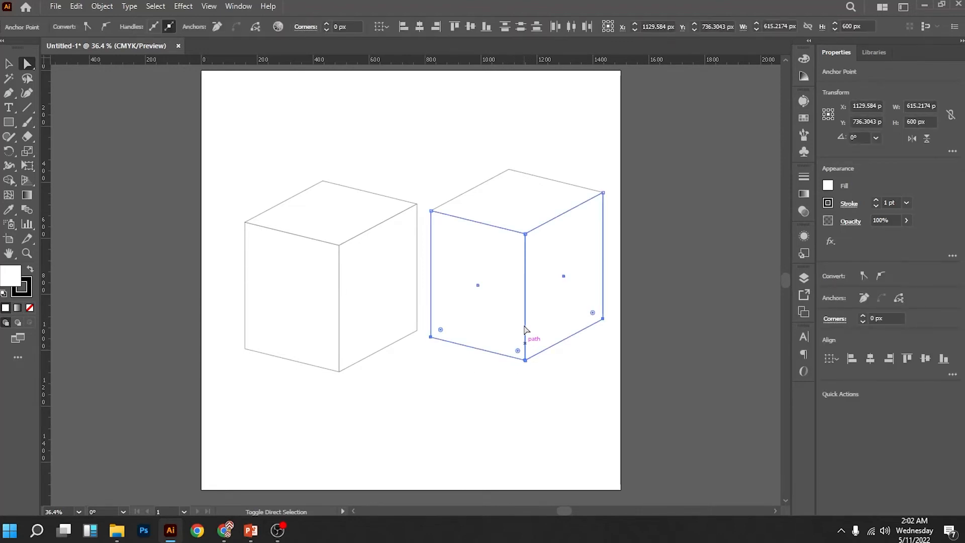
left_click(525, 359)
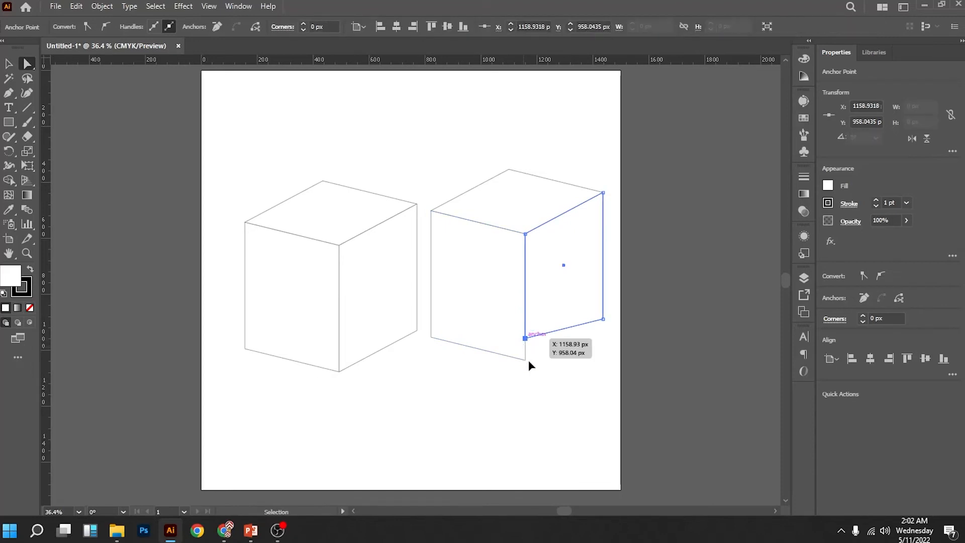
Step: Shorten the duplicated cube's side faces to about 296 px high by raising their lower anchor points together with the Direct Selection tool
left_click_drag(631, 296, 427, 378)
left_click(525, 360)
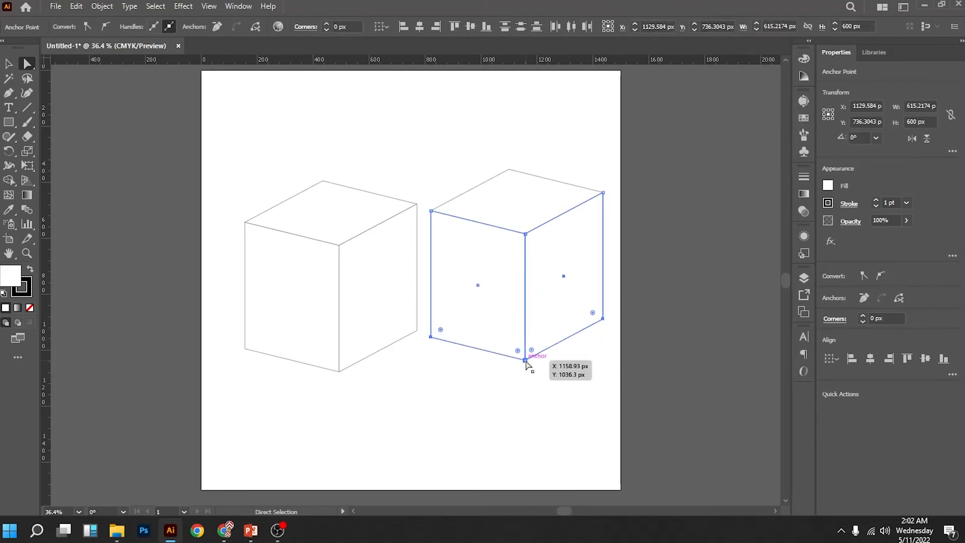
left_click_drag(526, 360, 527, 276)
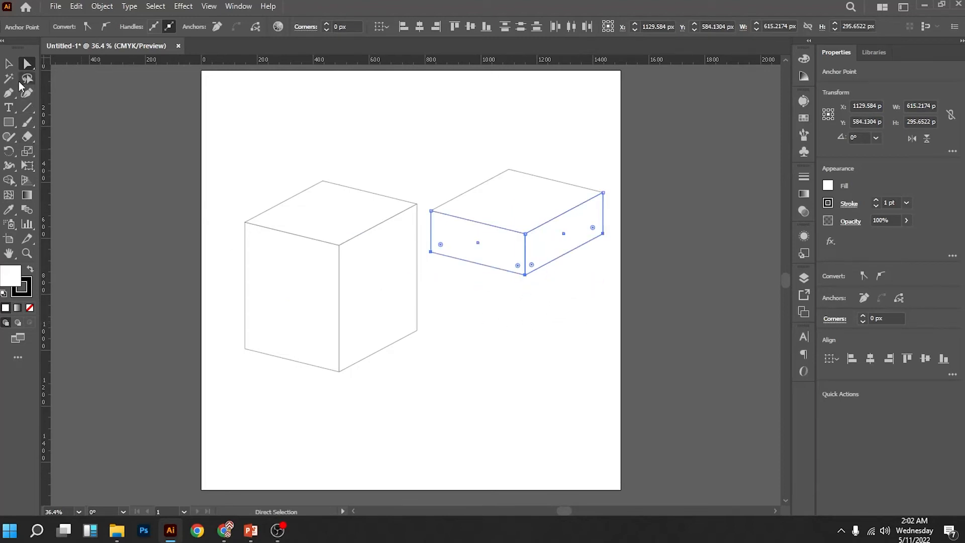
left_click(9, 64)
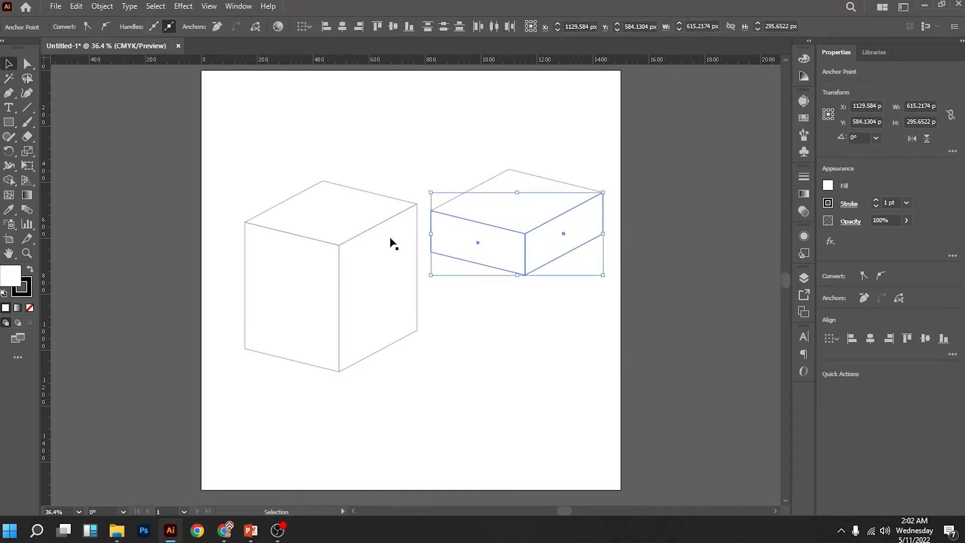
left_click(496, 302)
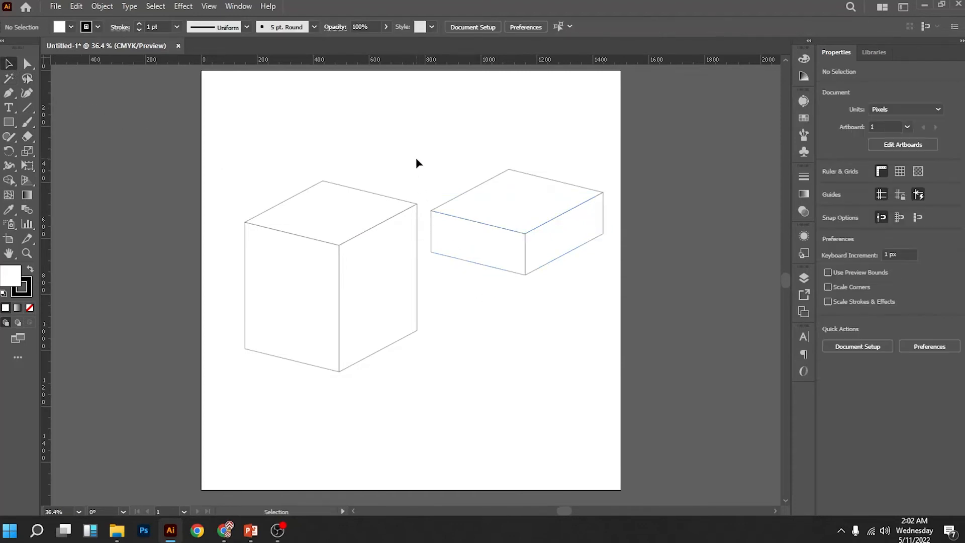
Step: Widen only the flattened duplicate to about 636 px, scaling it symmetrically about its centre with the Selection tool
left_click_drag(517, 246, 631, 281)
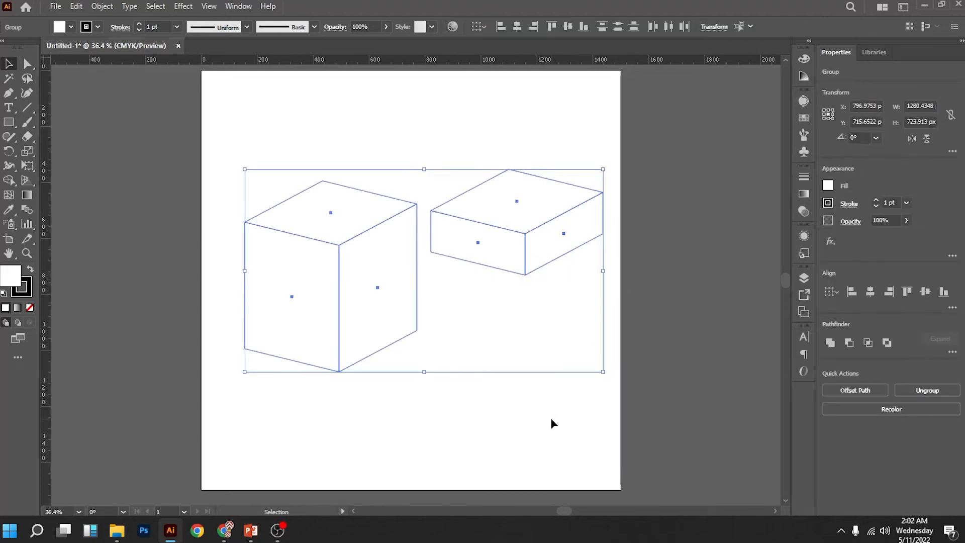
left_click(436, 196)
left_click_drag(424, 160, 619, 295)
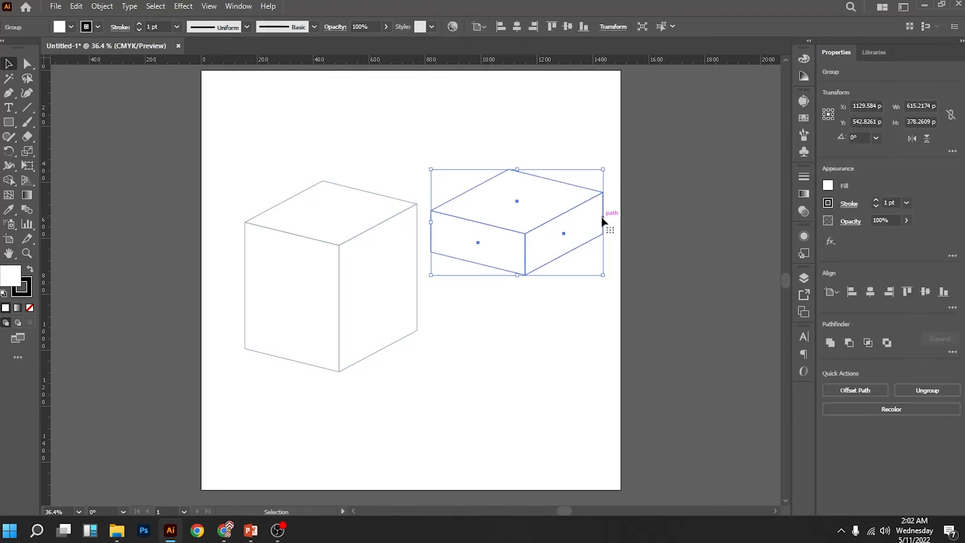
left_click_drag(604, 221, 604, 221)
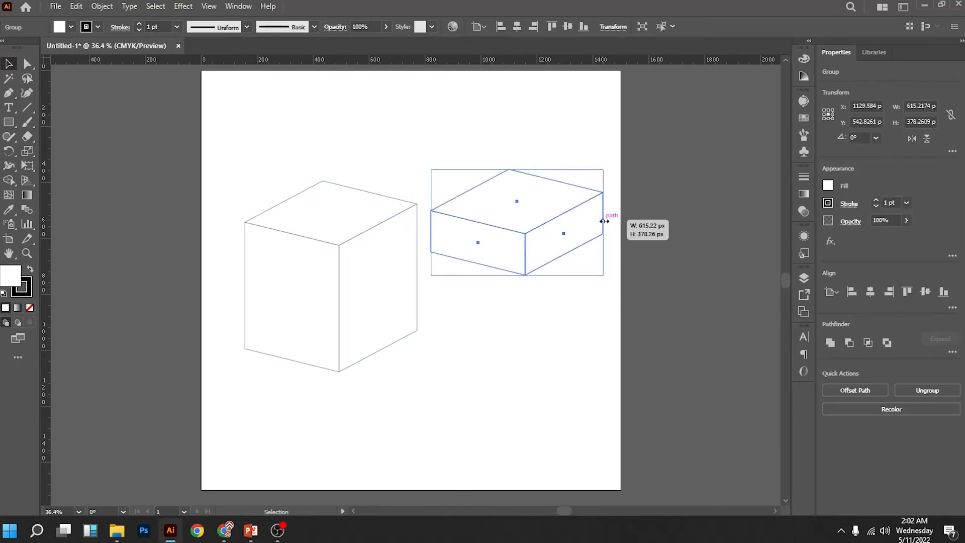
mouse_move(606, 221)
left_mouse_down()
mouse_move(635, 217)
mouse_move(583, 220)
mouse_move(618, 222)
left_mouse_up()
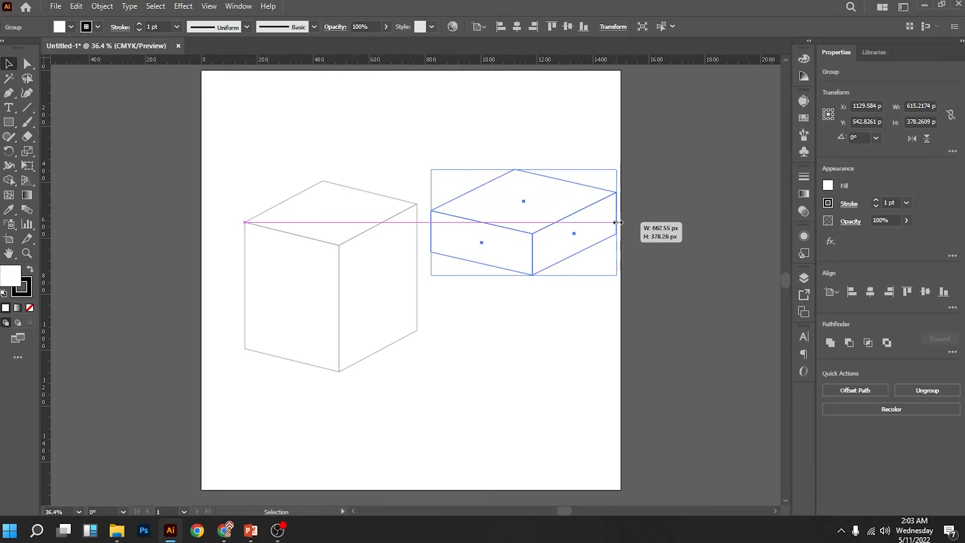
mouse_move(617, 222)
left_mouse_down()
mouse_move(591, 228)
mouse_move(600, 176)
mouse_move(600, 230)
mouse_move(616, 230)
mouse_move(604, 233)
left_mouse_up()
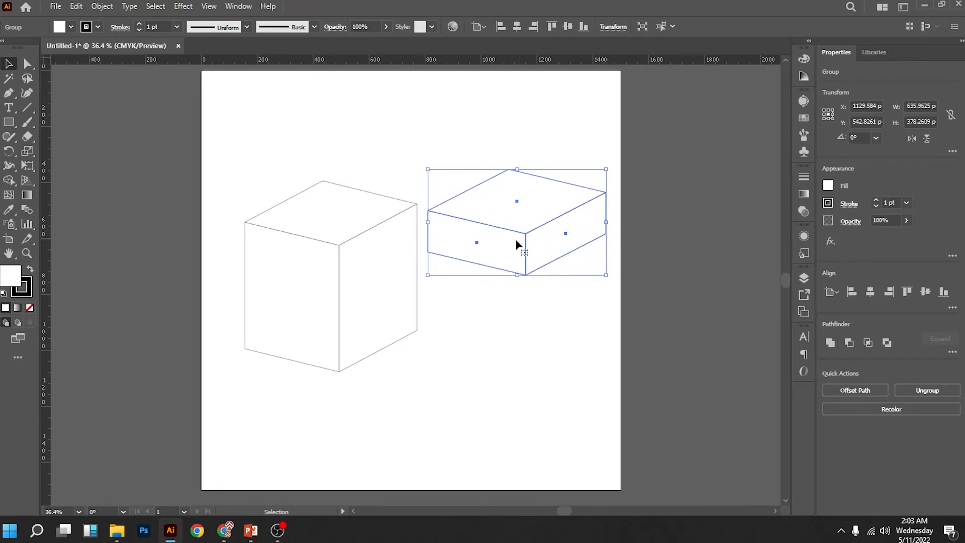
Step: Place the flattened duplicate over the top of the original cube as a lid, and move the whole box toward the artboard's centre
left_click_drag(524, 246, 336, 250)
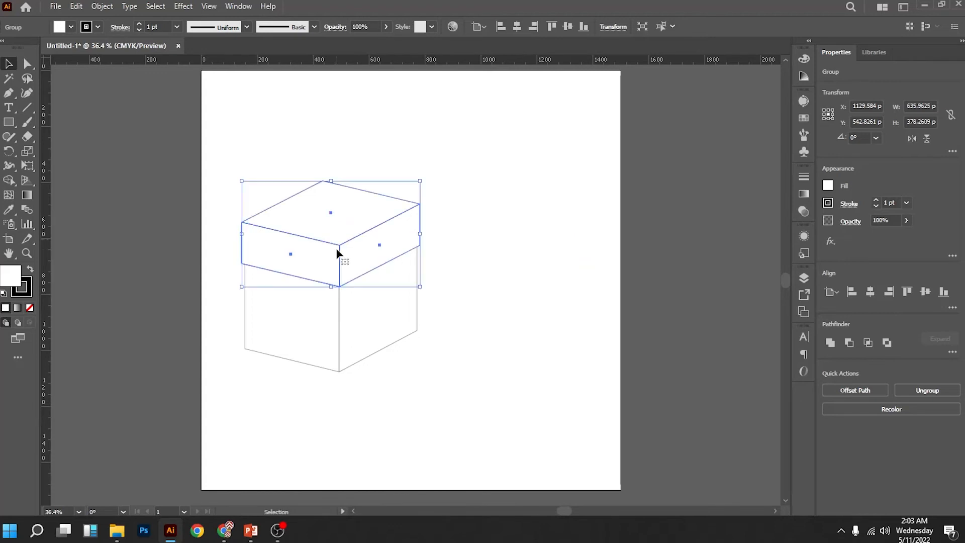
left_click(469, 336)
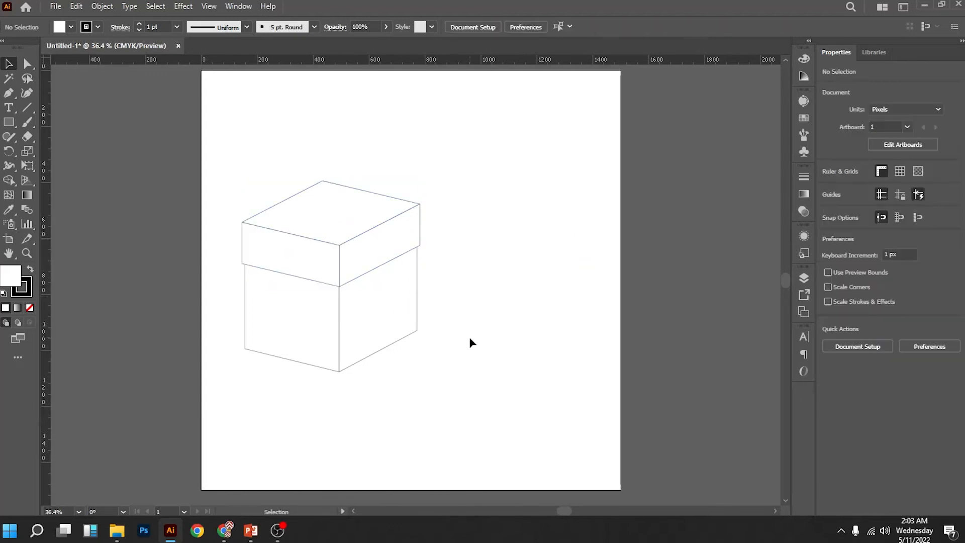
left_click_drag(207, 165, 484, 409)
left_click_drag(385, 320, 464, 284)
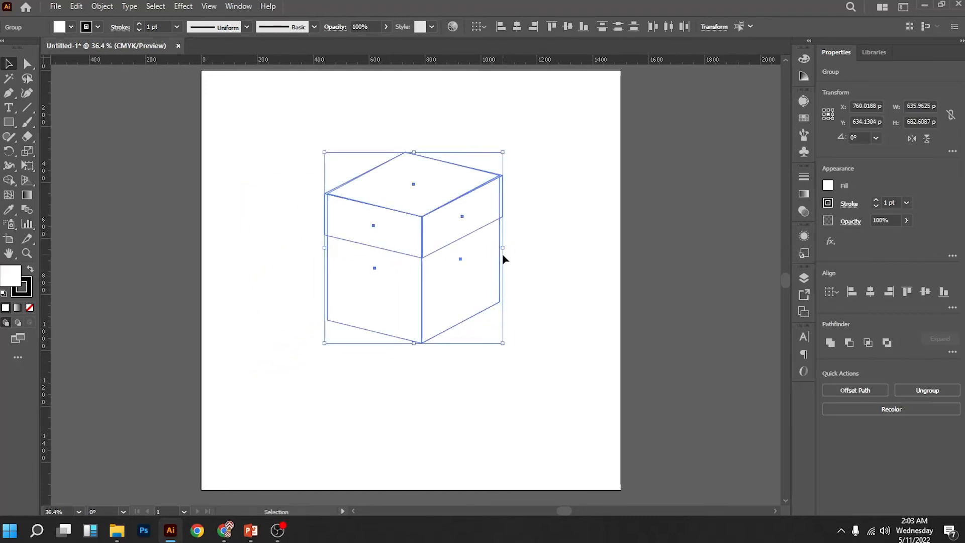
left_click(540, 274)
Step: Select the entire lidded box, move it slightly up and to the left, and delete it
left_click_drag(271, 136, 535, 370)
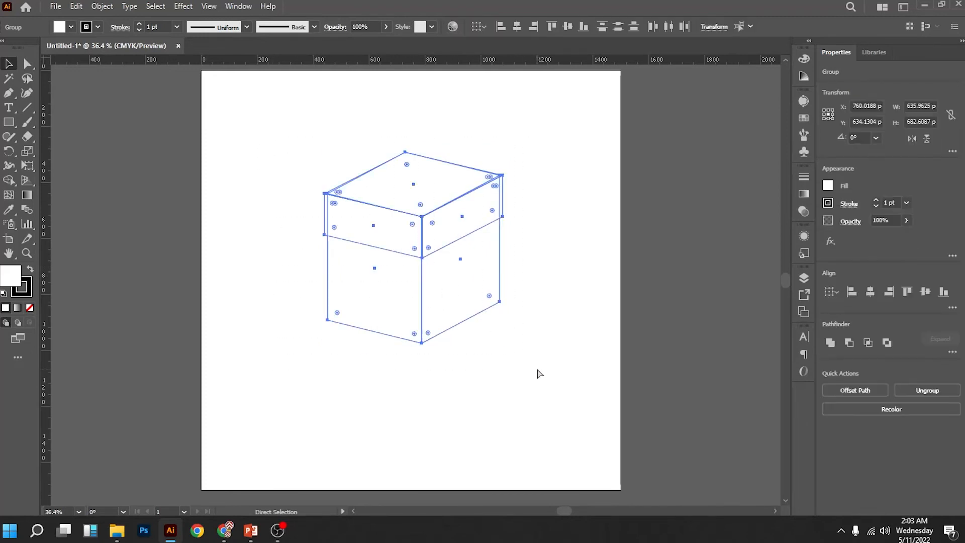
key("v")
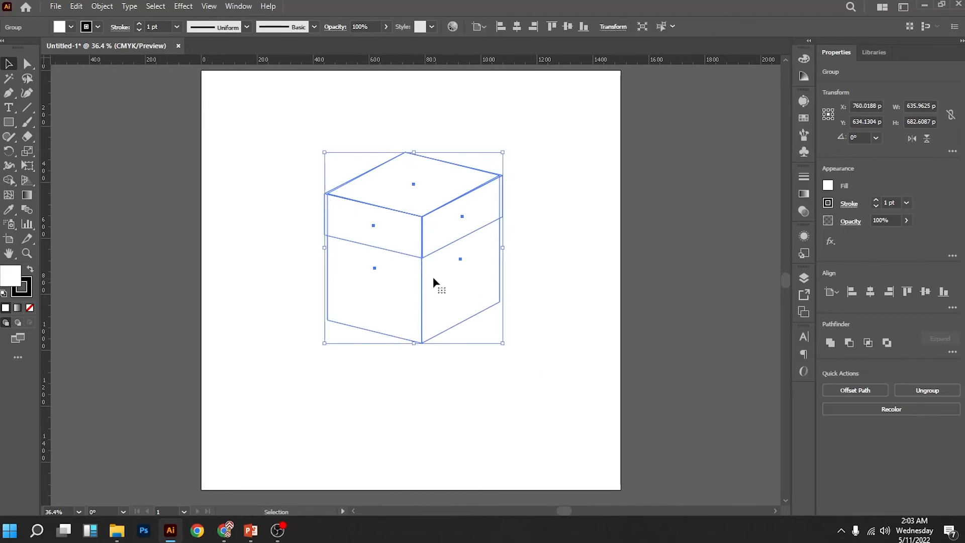
mouse_move(432, 282)
left_mouse_down()
mouse_move(345, 254)
mouse_move(419, 344)
mouse_move(377, 248)
mouse_move(437, 271)
mouse_move(423, 266)
left_mouse_up()
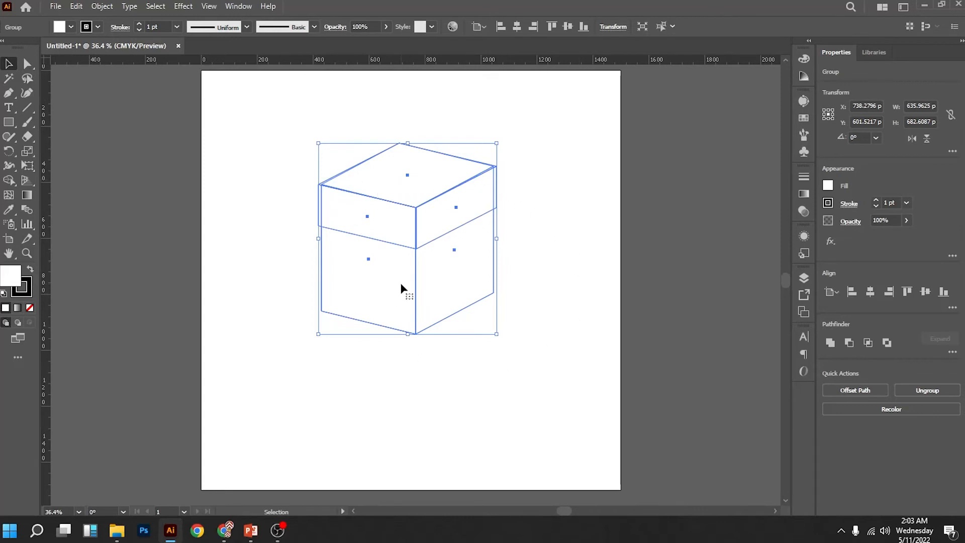
key("Delete")
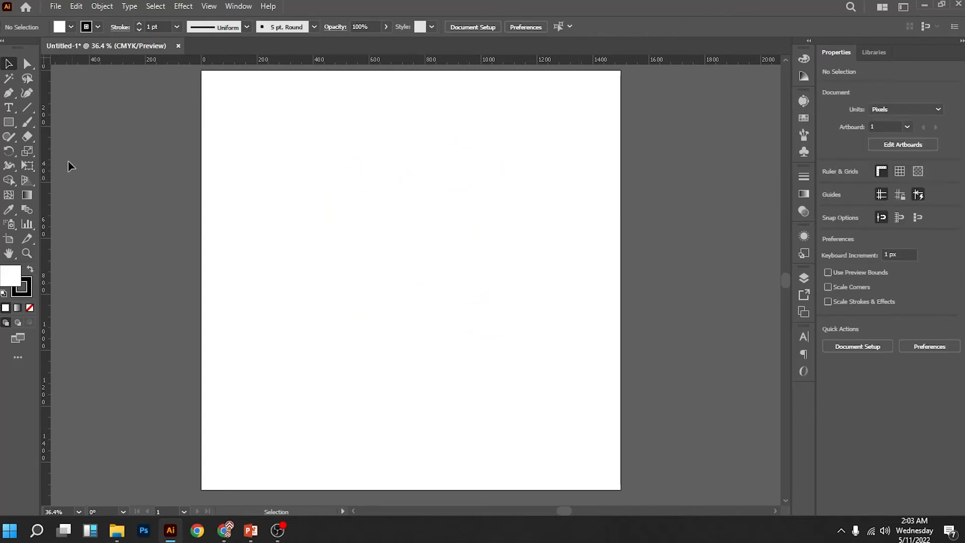
Step: Draw a circle about 813 px in diameter in the upper middle of the artboard with the Ellipse tool
left_click(8, 125)
left_click(53, 151)
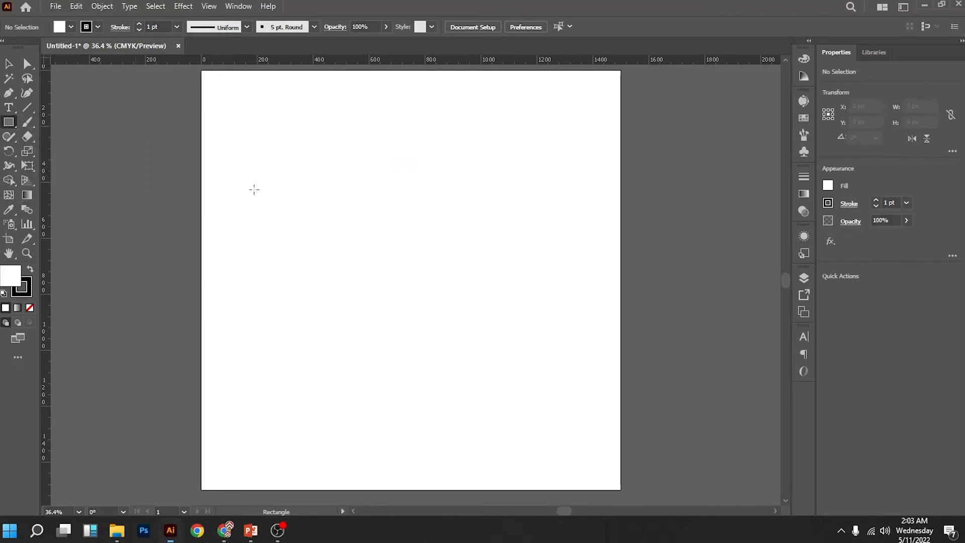
left_click_drag(404, 220, 510, 336)
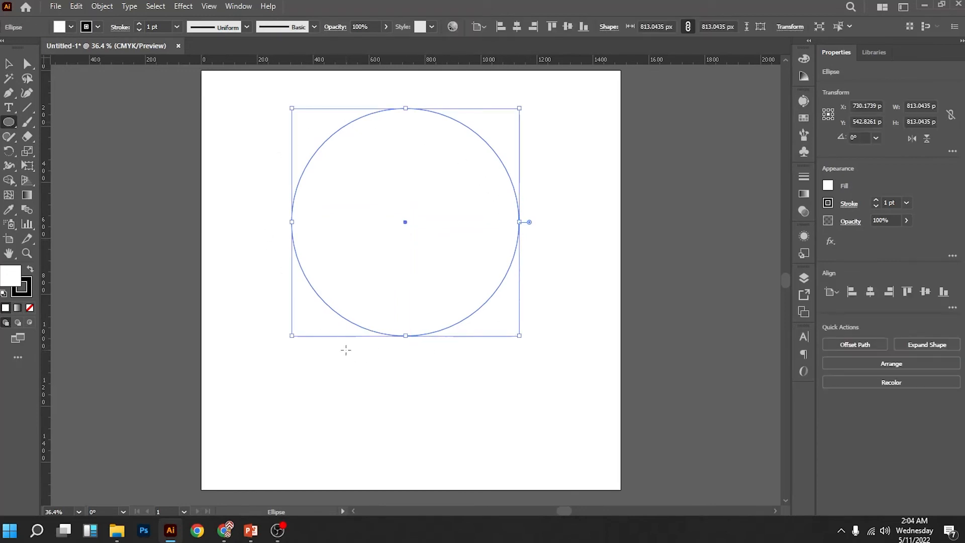
Step: Stretch the circle into an egg by moving its bottom anchor point down to about Y 1258 px, and rotate the shape 180°
left_click(31, 68)
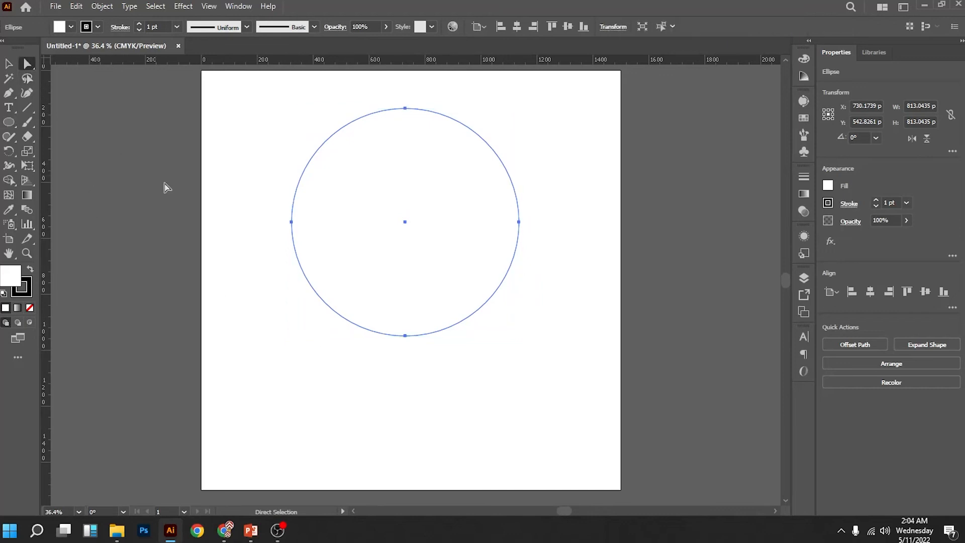
left_click_drag(390, 364, 398, 425)
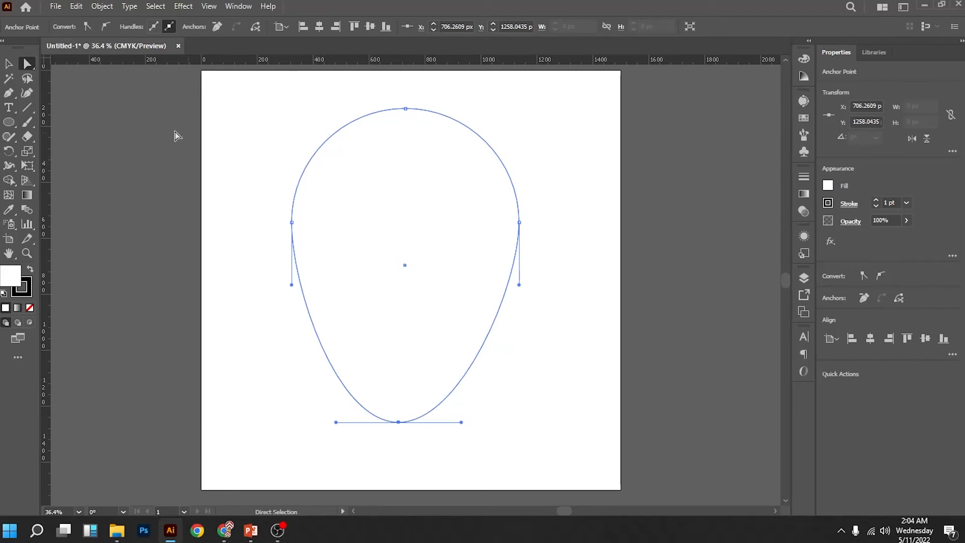
left_click(8, 64)
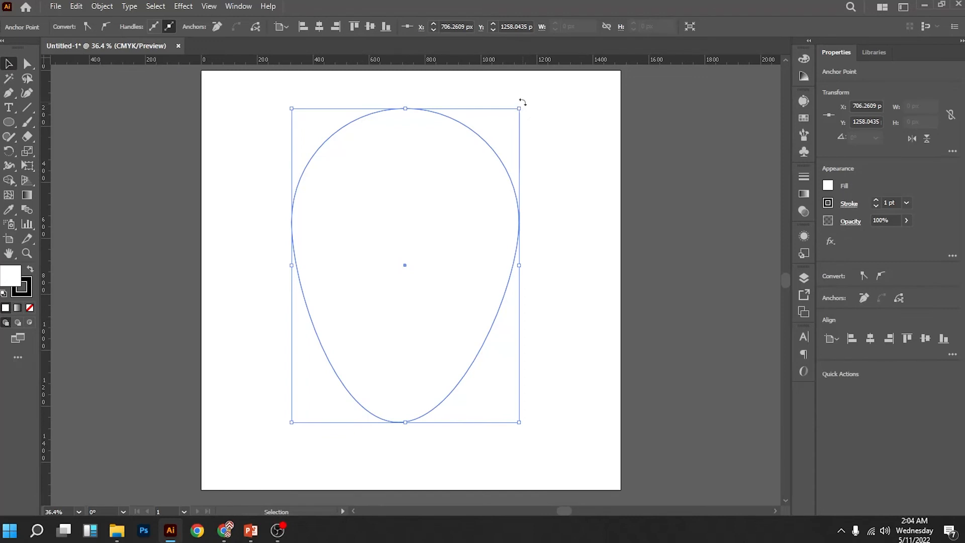
left_click_drag(523, 102, 323, 402)
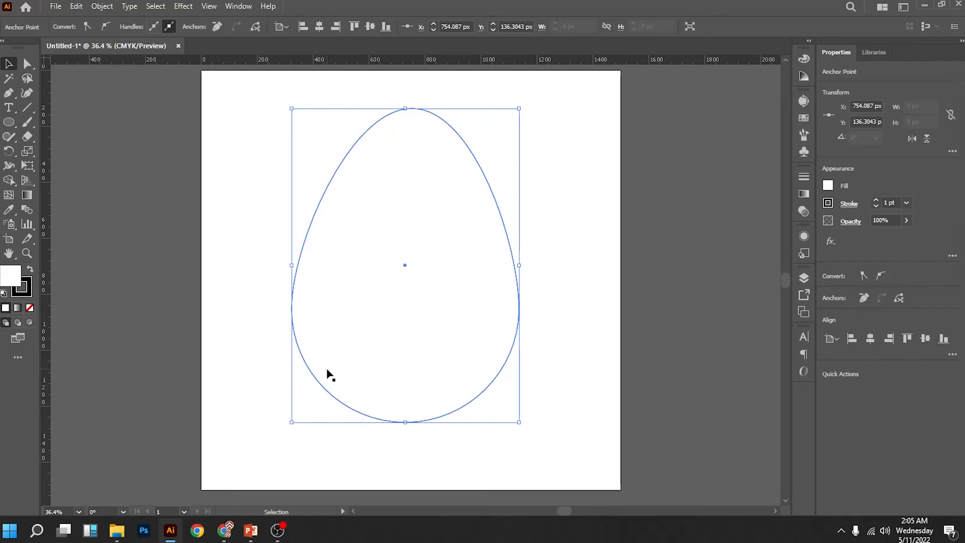
Step: Delete the whole egg with the Selection tool active and undo the deletion
key("Delete")
key("ctrl+z")
left_click(239, 208)
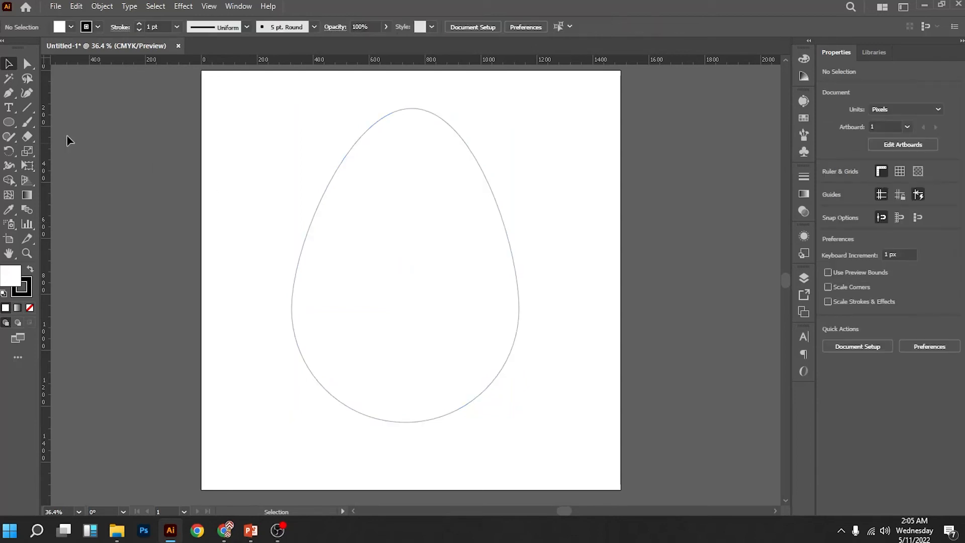
Step: Delete only the egg's top anchor point with the Direct Selection tool and undo the deletion
left_click(25, 63)
left_click_drag(409, 87, 444, 149)
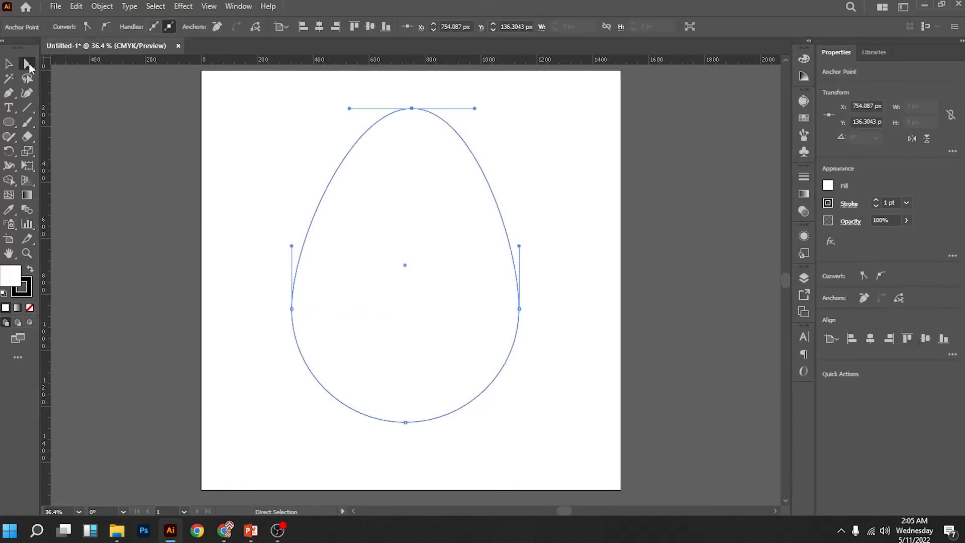
left_click_drag(399, 79, 420, 129)
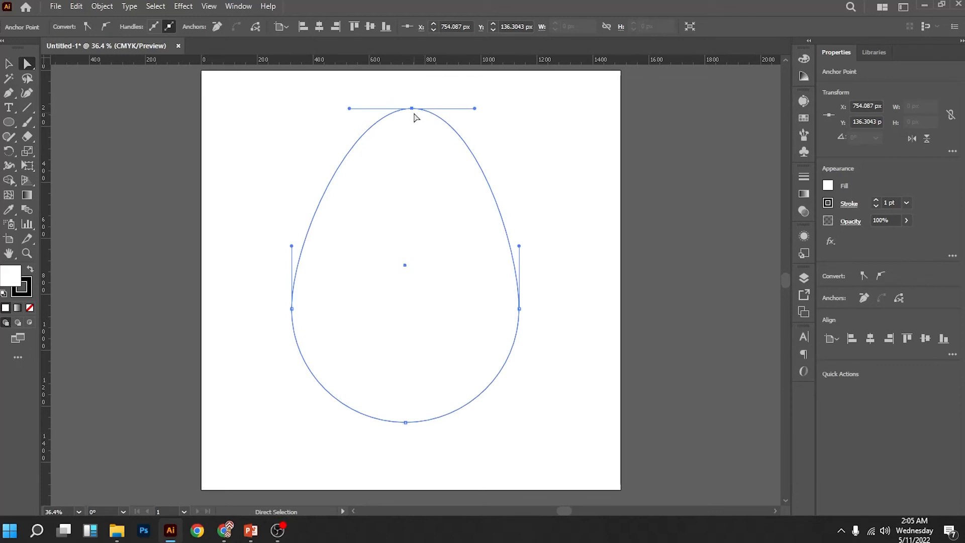
key("Delete")
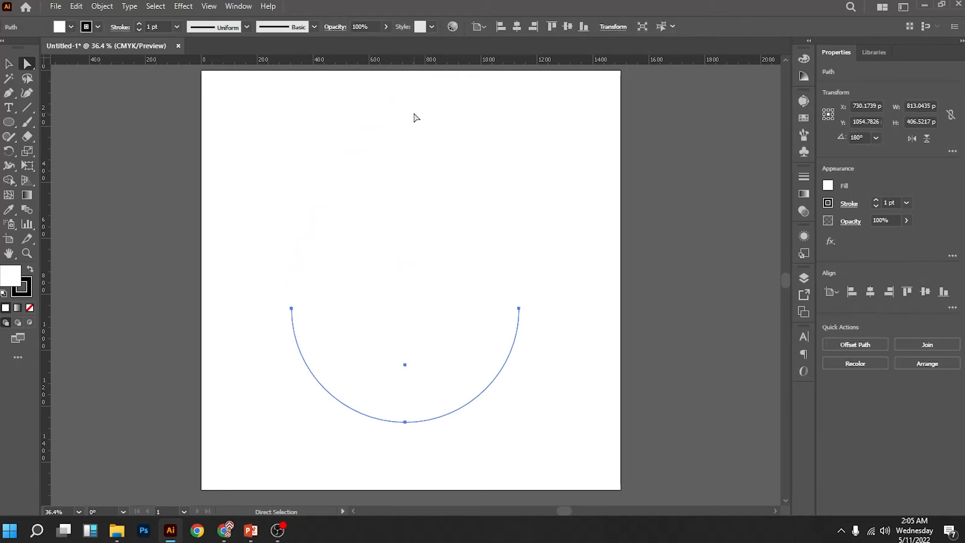
key("ctrl+z")
key("ctrl+z")
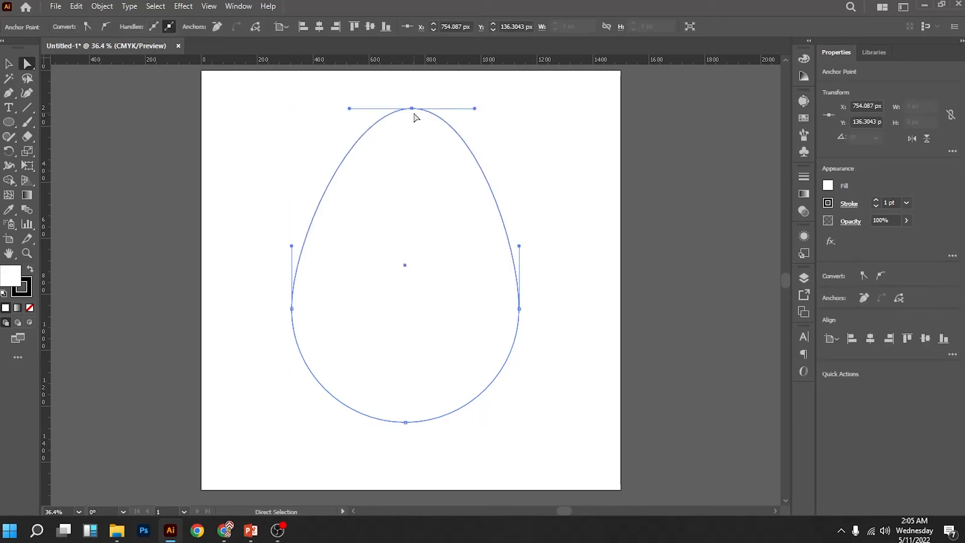
left_click(576, 278)
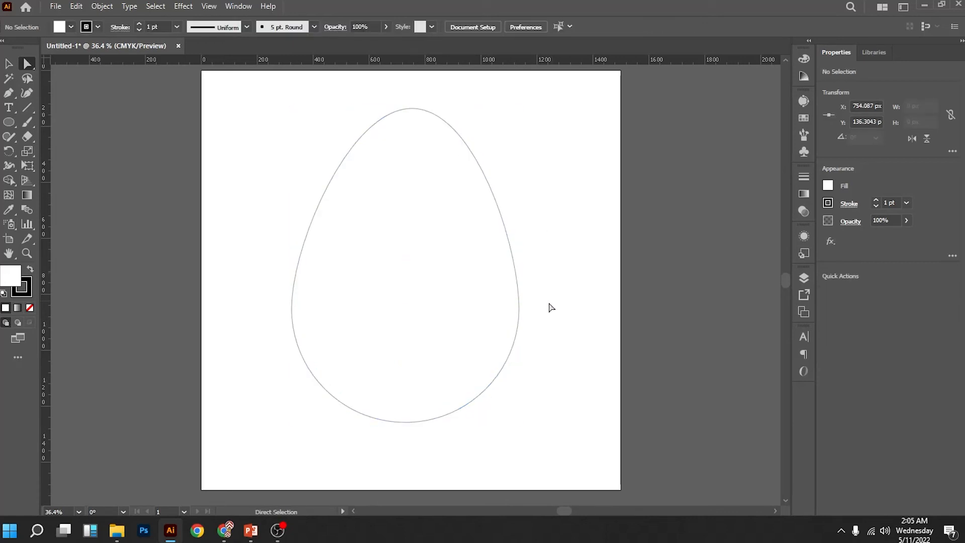
Step: Delete only the egg's right anchor point with the Direct Selection tool and undo the deletion
left_click_drag(550, 297, 497, 328)
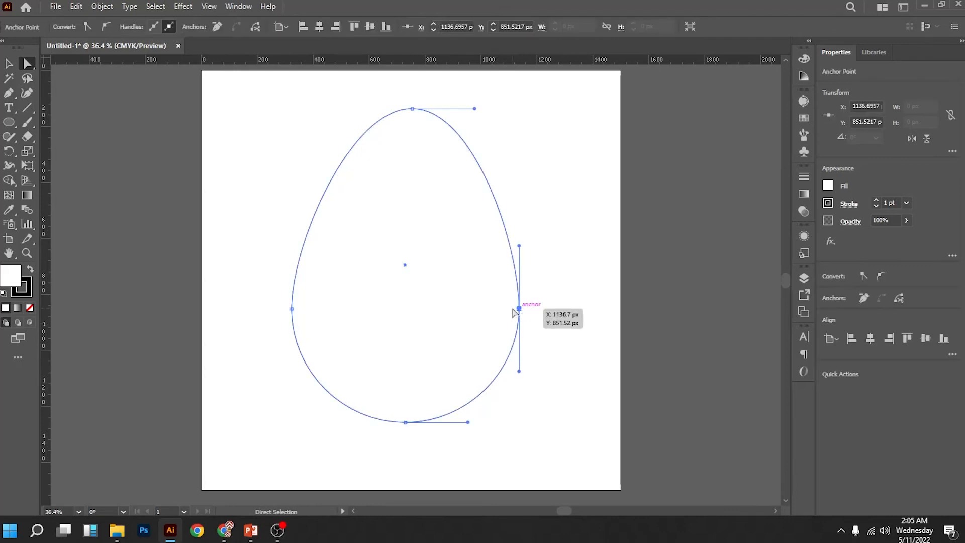
key("Delete")
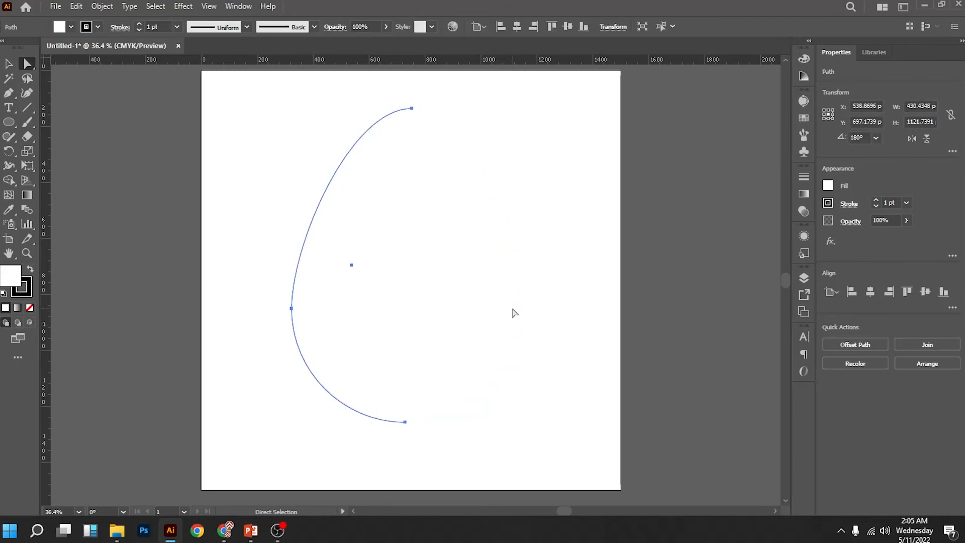
key("ctrl+z")
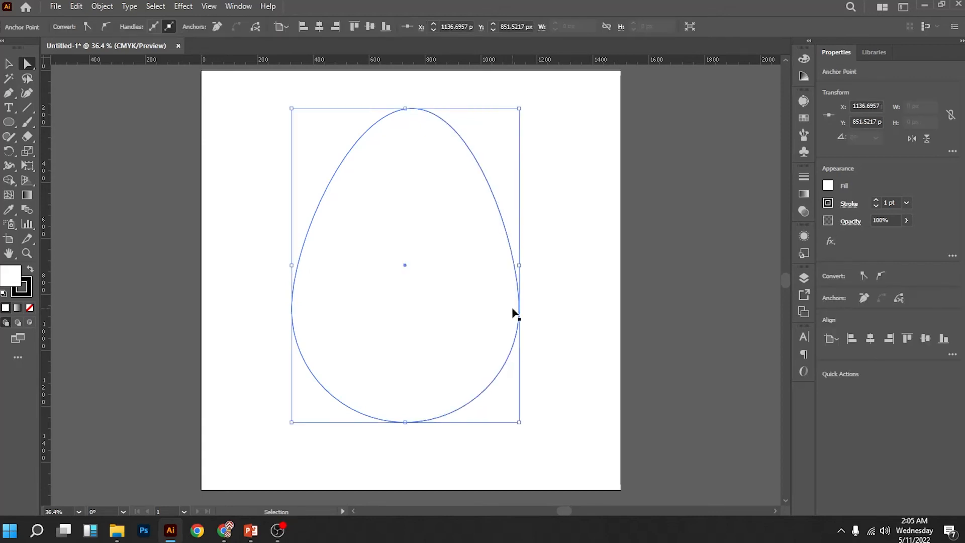
Step: Select the entire egg and delete it to clear the artboard
key("ctrl+a")
key("Delete")
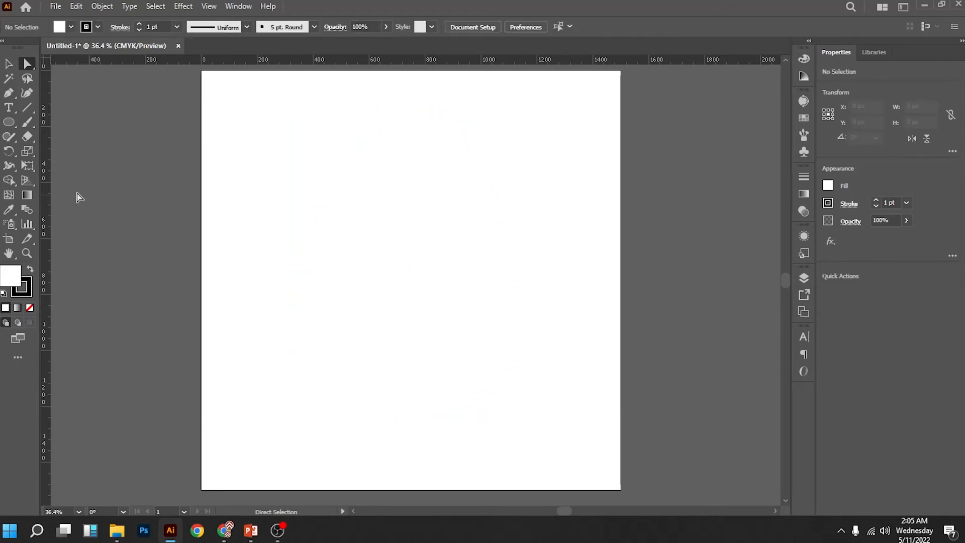
Step: Draw a circle about 935 px in diameter and stretch it vertically by moving its bottom anchor to Y 1395 px and top anchor to about Y 91 px
left_click(10, 123)
left_click_drag(405, 255, 448, 385)
left_click(27, 63)
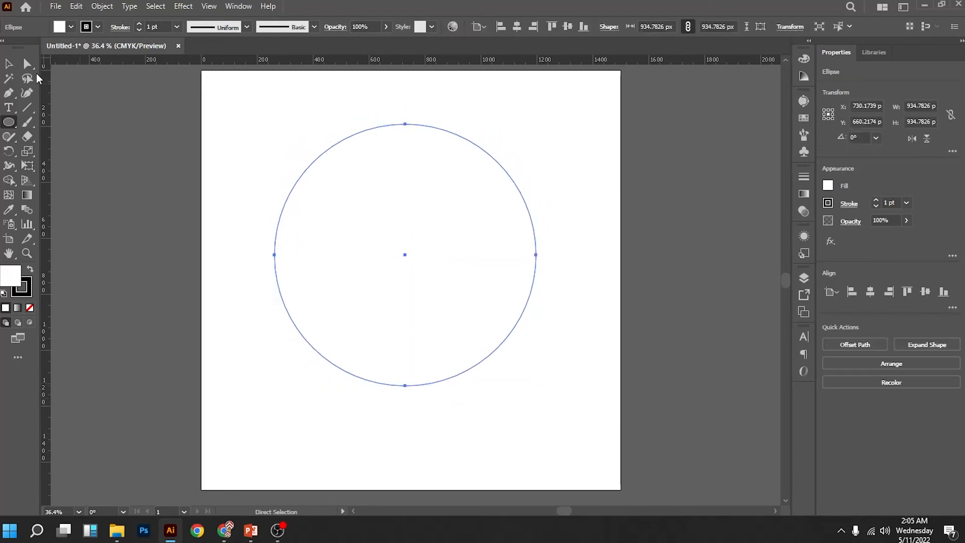
left_click_drag(358, 431, 405, 460)
left_click(408, 124)
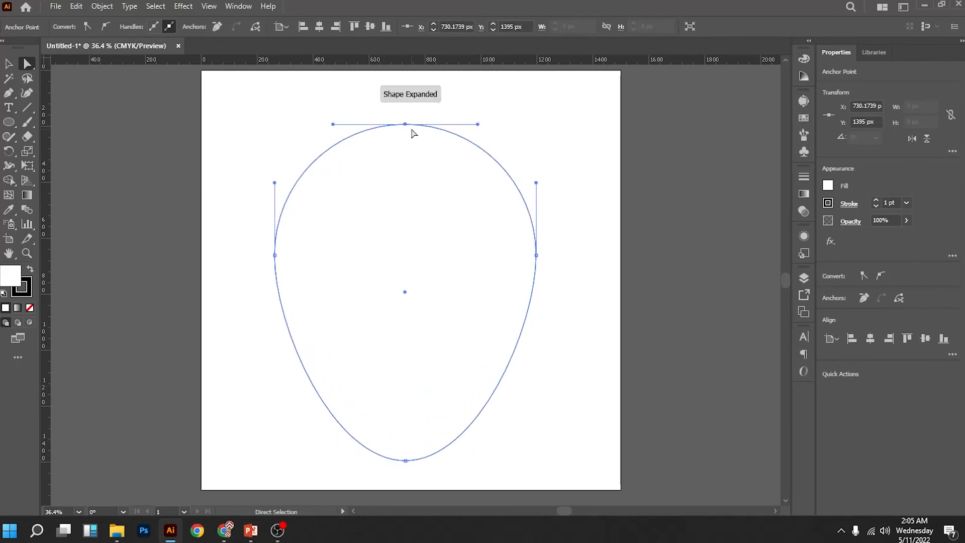
left_click(406, 125, "shift")
left_click_drag(406, 125, 402, 96)
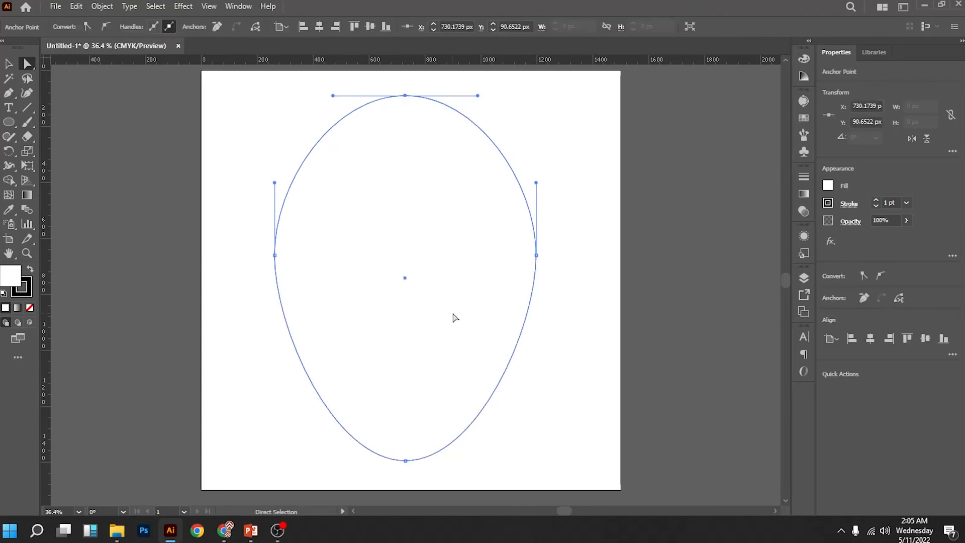
Step: Move the egg's right anchor point inward to about X 1104 px, Y 695 px, and delete the whole shape
left_click_drag(536, 255, 510, 267)
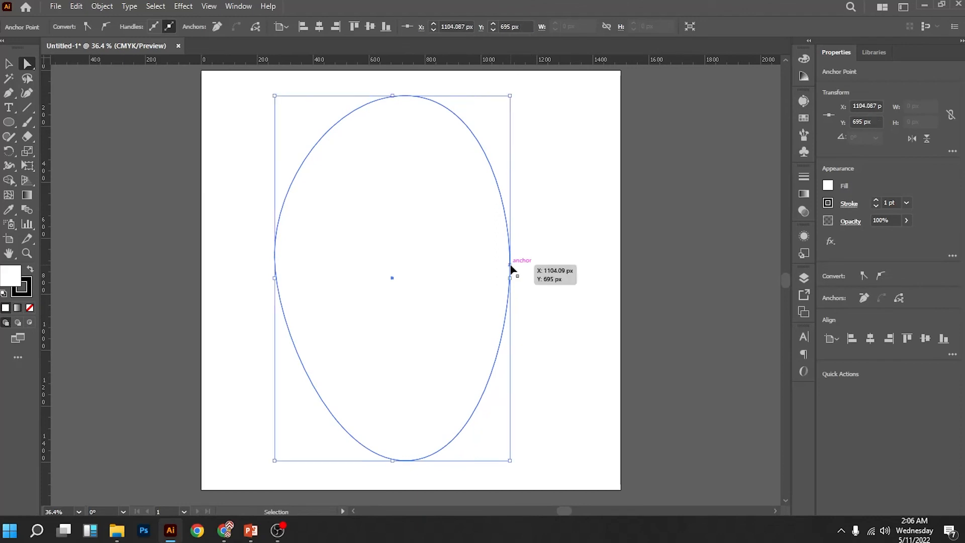
key("ctrl+shift+a")
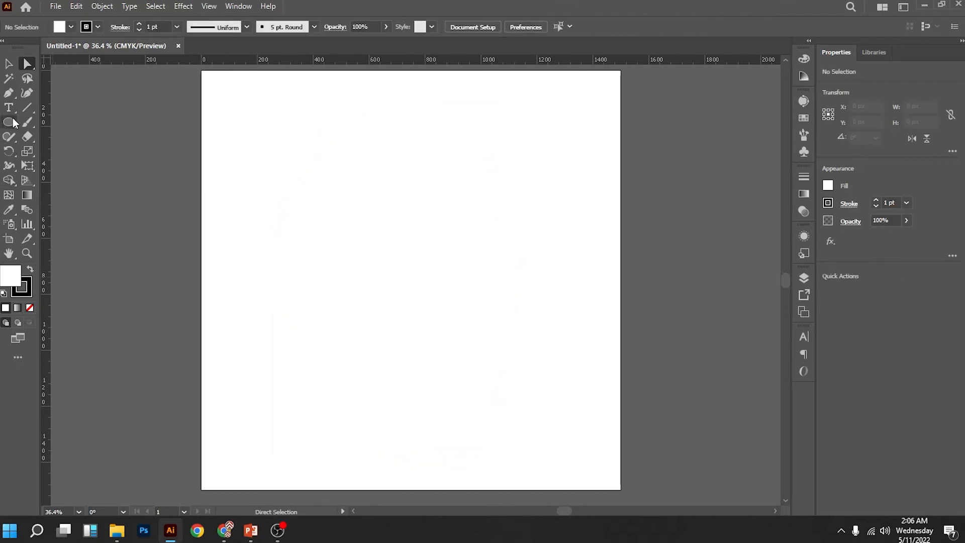
Step: Draw a tall ellipse about 570 by 965 px and move it to the artboard's horizontal center at X 750 px
left_click(12, 123)
left_click_drag(385, 141, 544, 412)
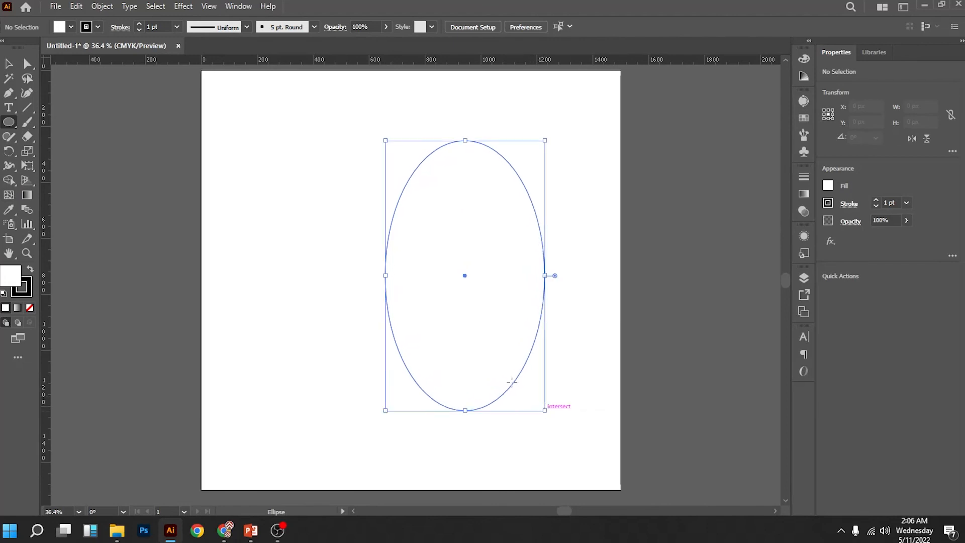
left_click(9, 64)
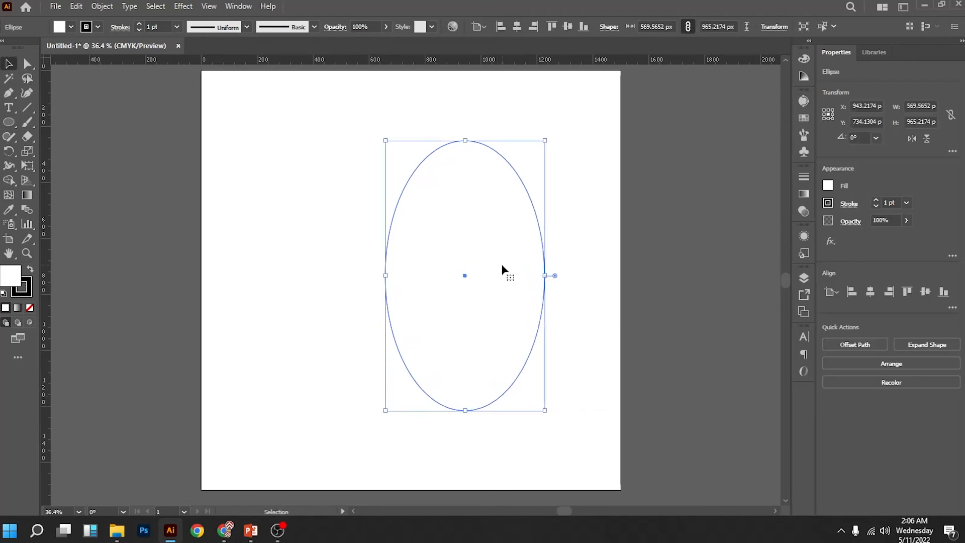
left_click_drag(479, 271, 423, 265)
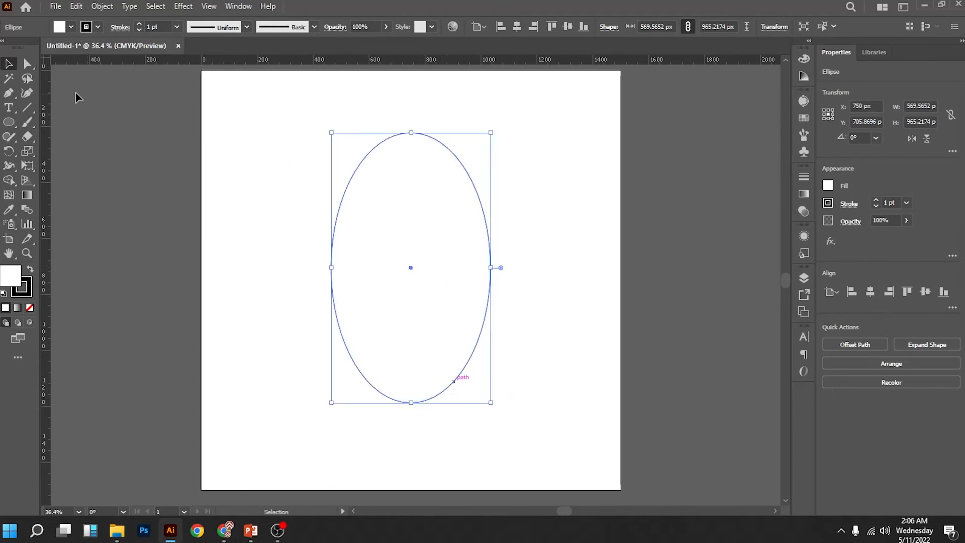
Step: Widen the ellipse's upper curve by extending both direction handles of its top anchor point outward with the Direct Selection tool
left_click(27, 64)
left_click(411, 133)
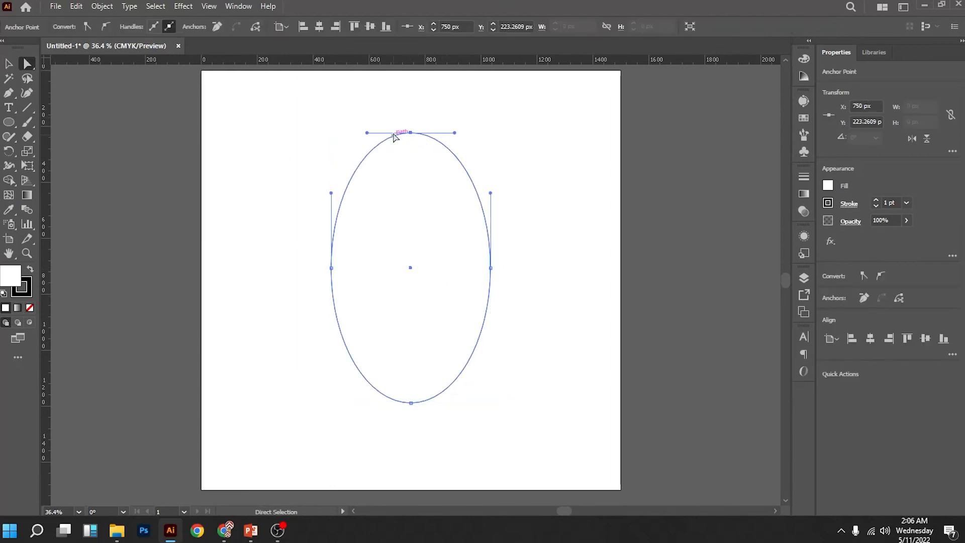
left_click_drag(407, 116, 418, 149)
left_click(411, 135)
left_click_drag(454, 133, 484, 134)
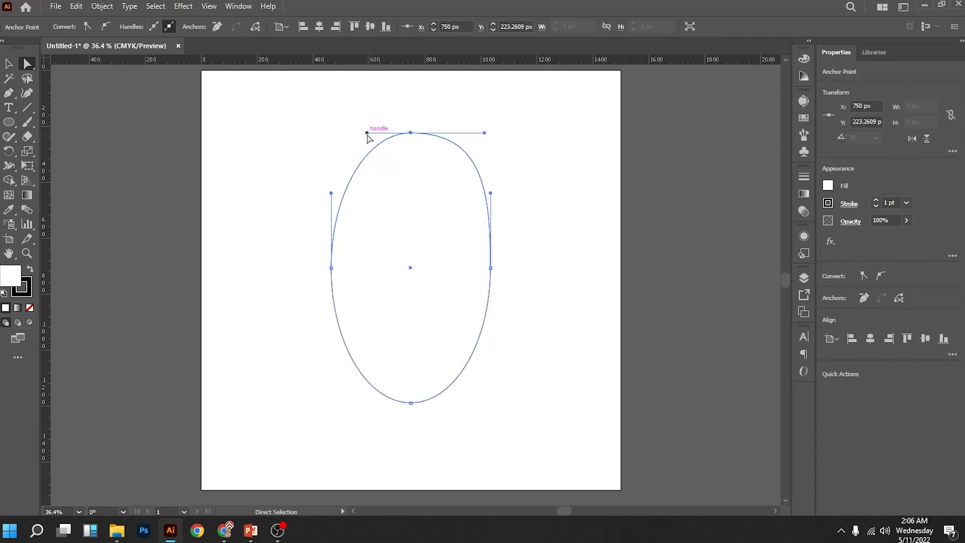
left_click_drag(366, 133, 341, 136)
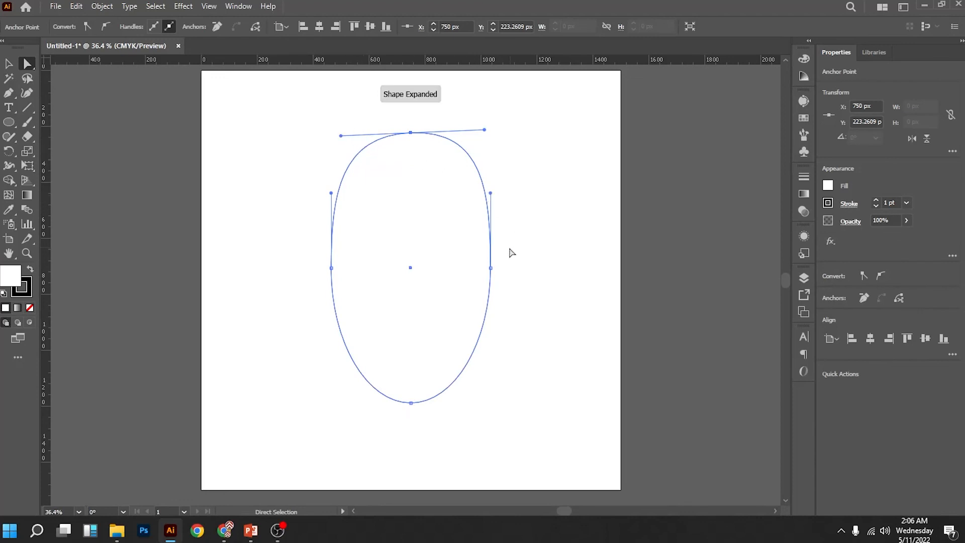
Step: Shift the shape's right anchor point inward and down, and tilt its upper direction handle outward to bend the side
left_click_drag(508, 254, 485, 285)
left_click_drag(483, 210, 516, 217)
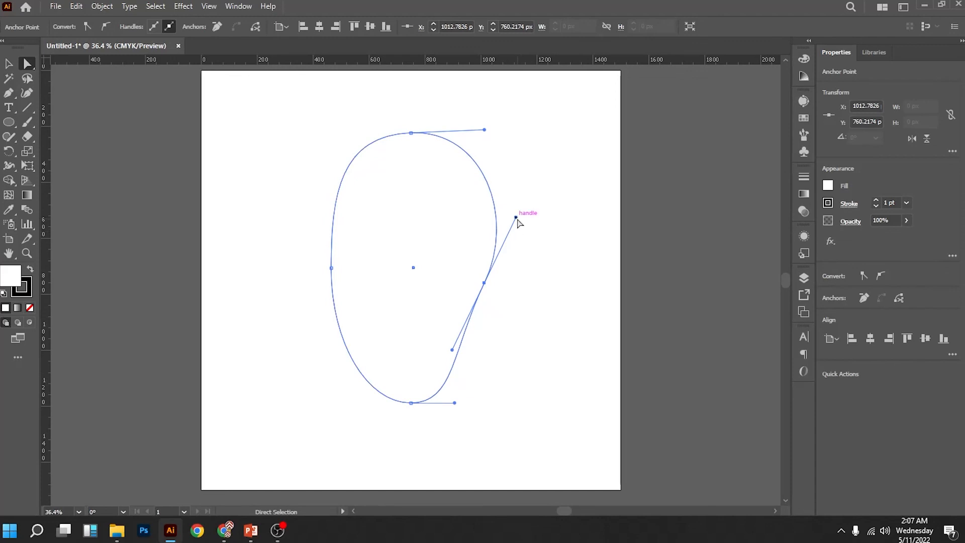
left_click_drag(516, 217, 521, 225)
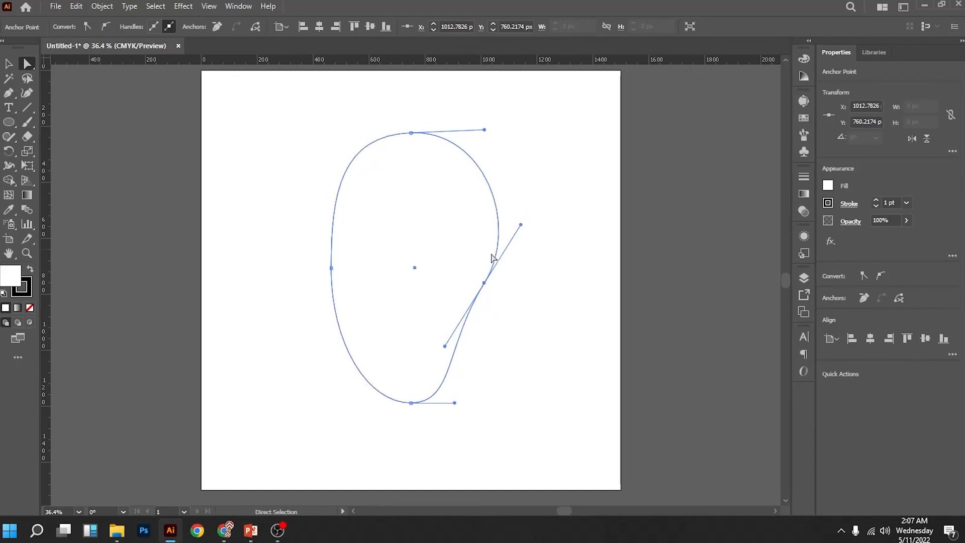
mouse_move(484, 284)
left_mouse_down()
mouse_move(460, 295)
mouse_move(470, 289)
left_mouse_up()
Step: Raise the shape's left anchor point to about Y 586 px, tilt its upper handle slightly inward, and deselect the shape
left_click_drag(331, 268, 331, 233)
left_click_drag(331, 159, 336, 176)
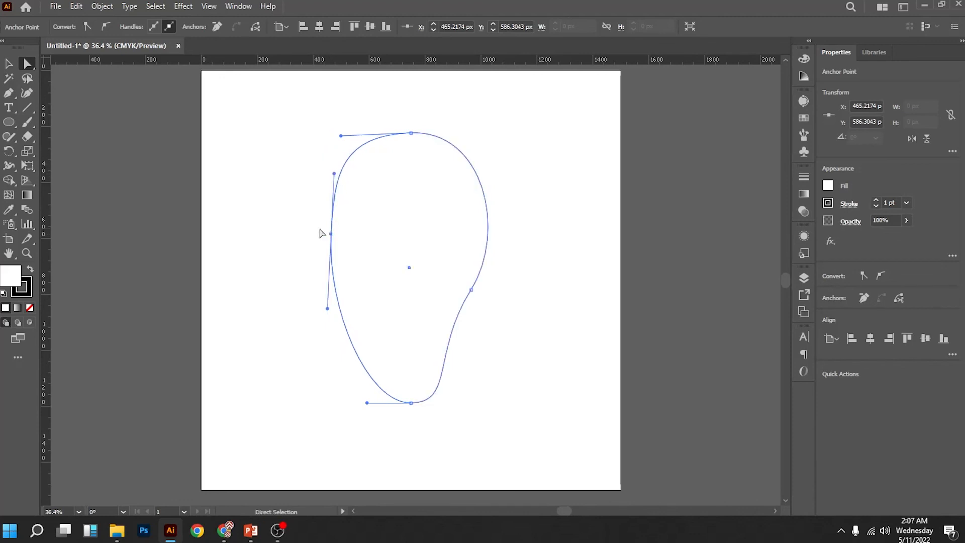
left_click_drag(329, 232, 332, 233)
left_click(309, 219)
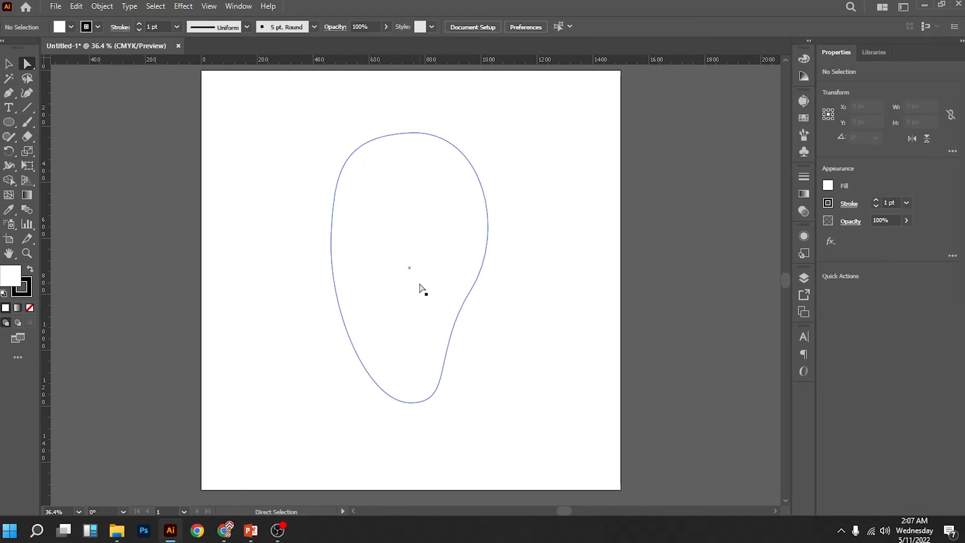
Step: Select the entire reshaped ellipse and delete it from the artboard
key("ctrl")
left_click(422, 290, "ctrl")
key("Delete")
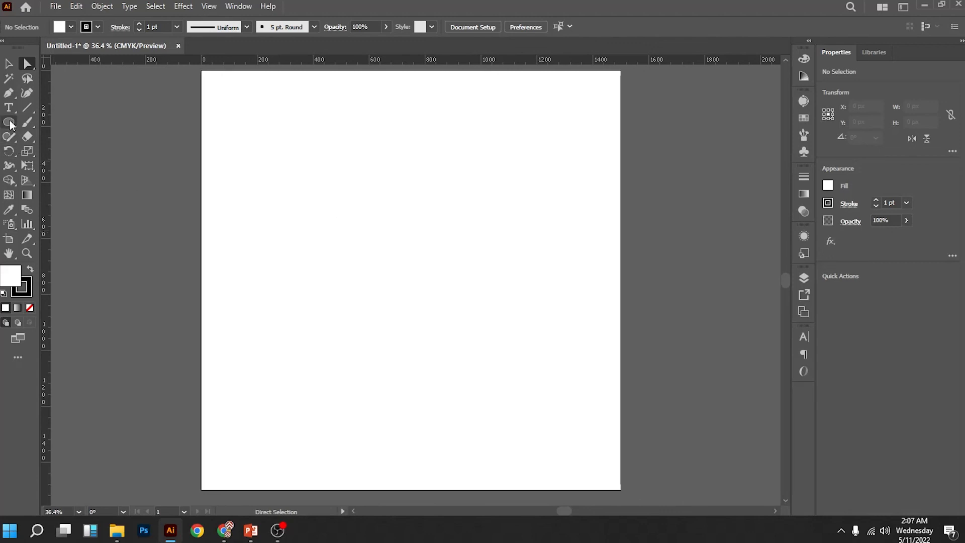
Step: Draw a rounded rectangle about 565 by 470 px with 12 px corners, and delete it
left_click_drag(11, 124, 98, 136)
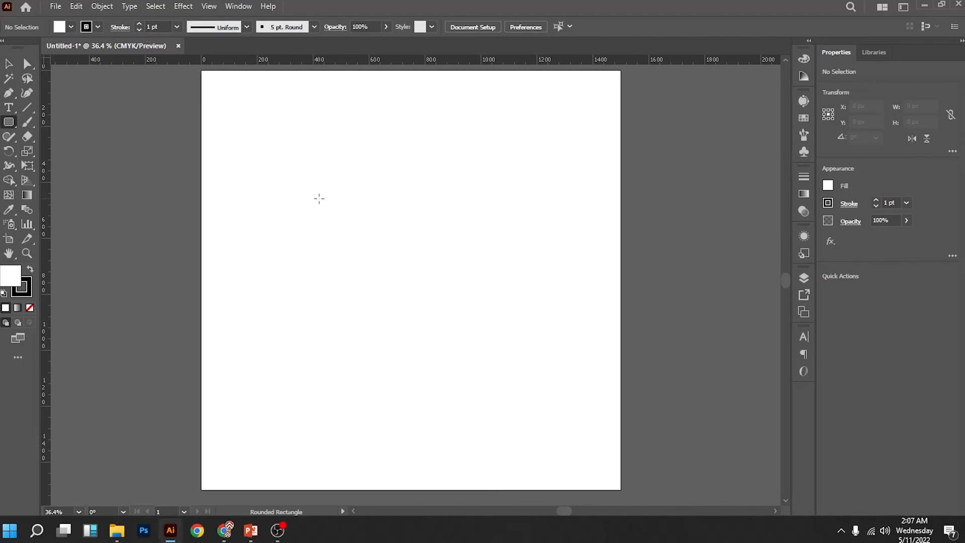
left_click_drag(373, 241, 531, 373)
left_click(33, 67)
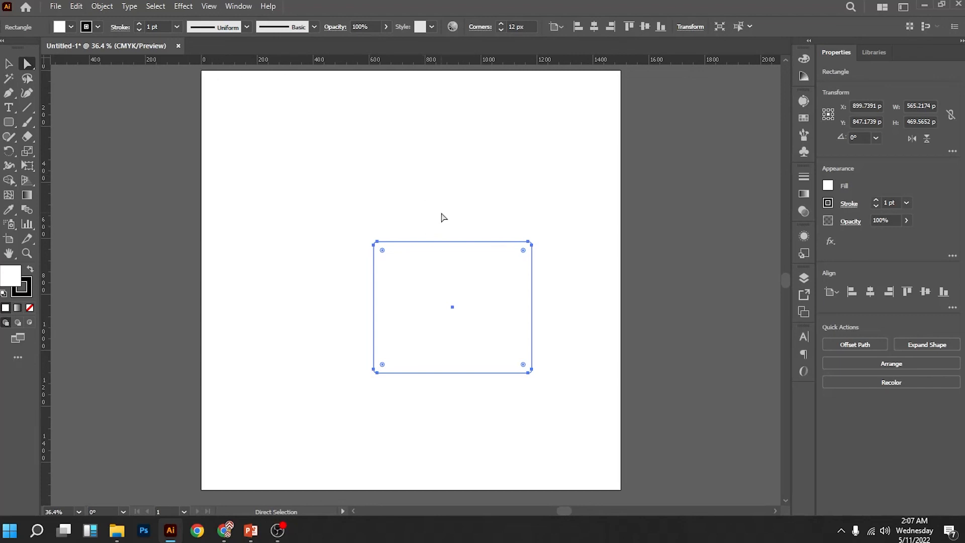
key("Delete")
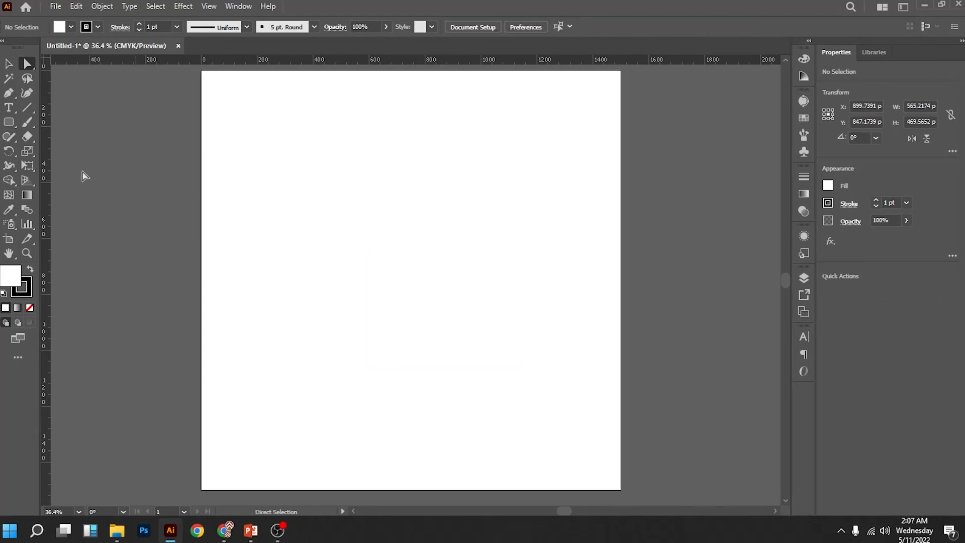
Step: Draw a plain rectangle about 615 by 546 px with the Rectangle tool
left_click(8, 127)
left_click(58, 124)
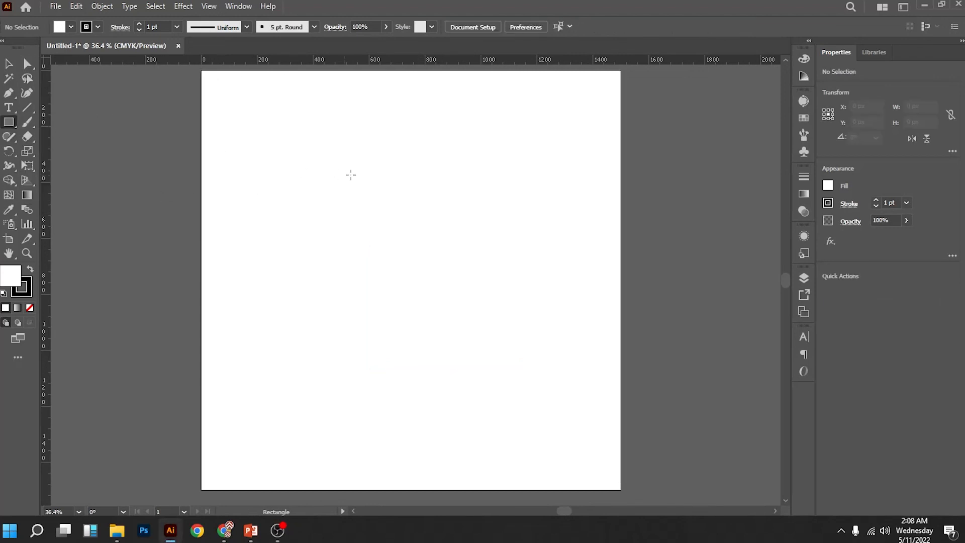
left_click_drag(355, 168, 528, 320)
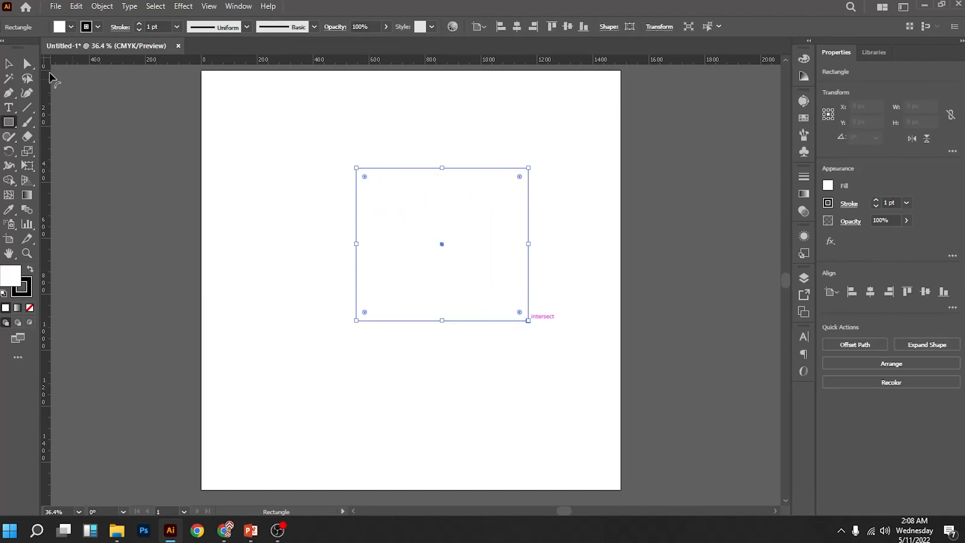
Step: Pull the rectangle's top-left corner point slightly outward with the Direct Selection tool and clear the shape from the artboard
left_click(26, 64)
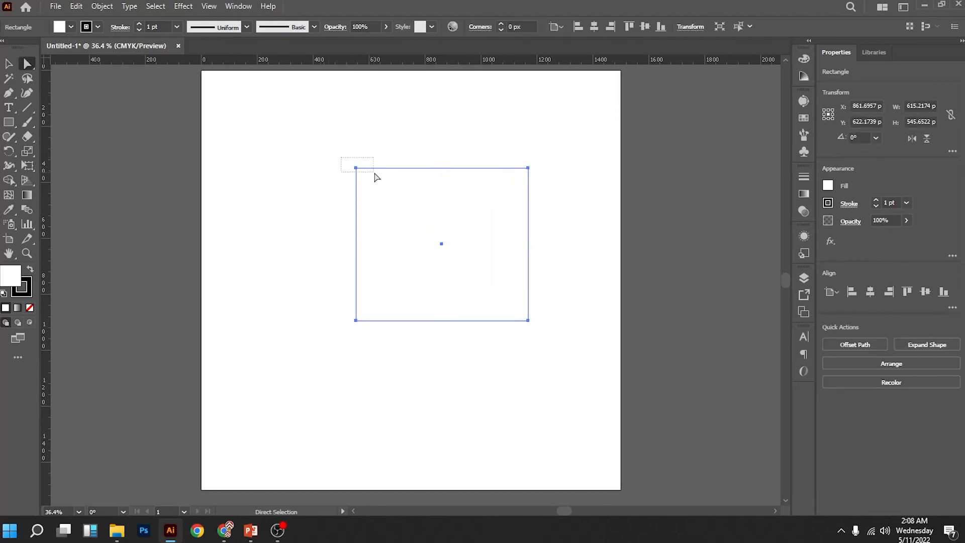
mouse_move(357, 169)
left_mouse_down()
mouse_move(274, 190)
mouse_move(362, 159)
mouse_move(350, 161)
left_mouse_up()
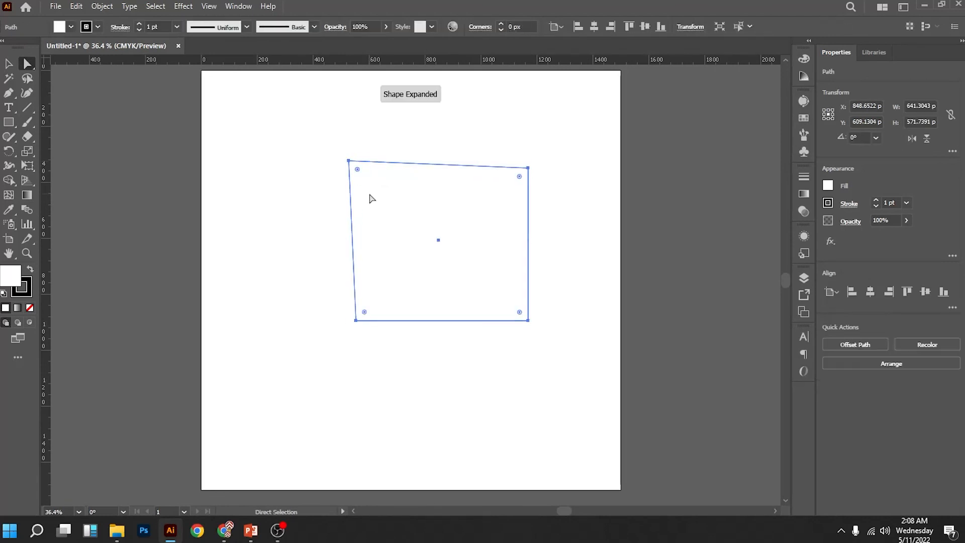
left_click(114, 161)
Step: Draw a nearly round ellipse about 650 by 676 px near the artboard's center
left_click_drag(10, 125, 52, 149)
left_click_drag(323, 186, 505, 374)
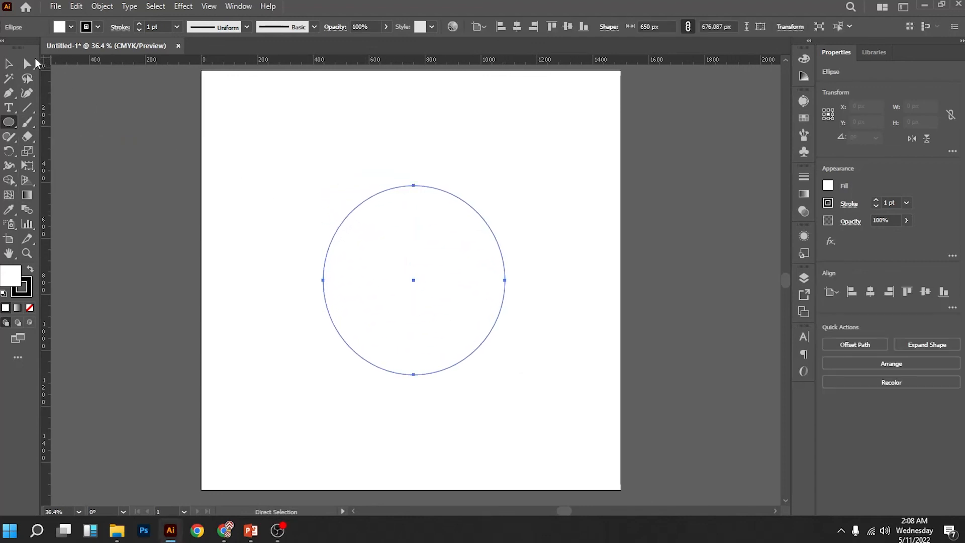
Step: Tilt the right direction handle of the ellipse's top anchor point slightly upward and outward, and delete the whole shape
left_click(27, 64)
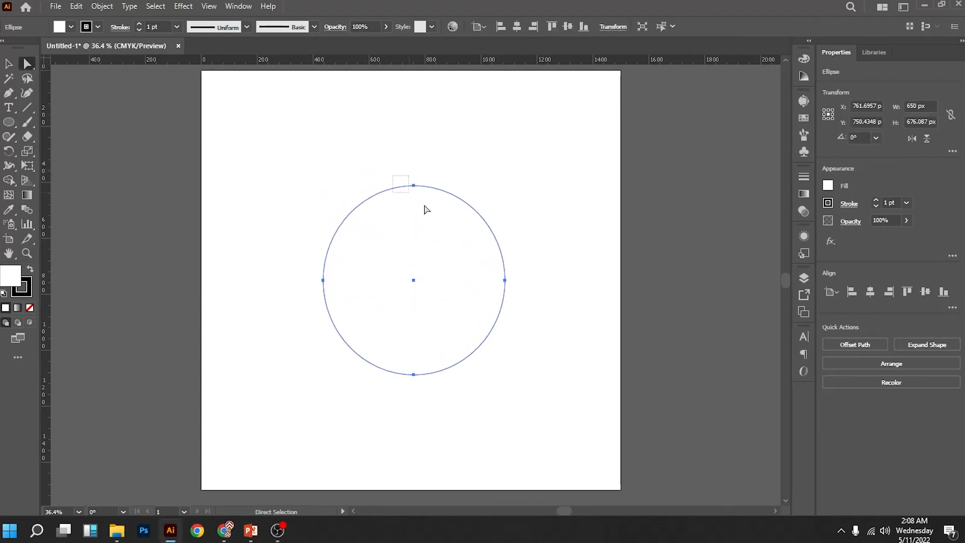
left_click(413, 186)
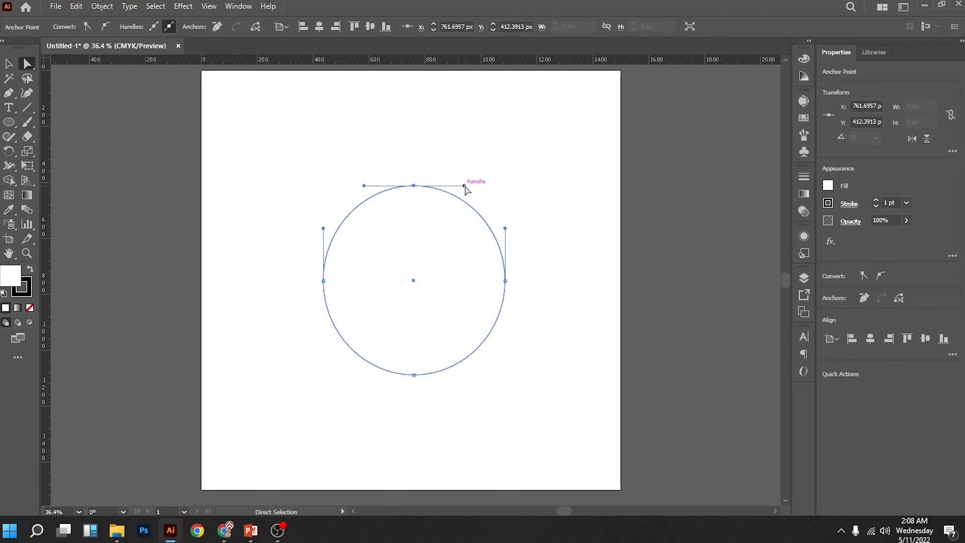
mouse_move(464, 186)
left_mouse_down()
mouse_move(438, 128)
mouse_move(475, 158)
mouse_move(381, 108)
mouse_move(469, 187)
mouse_move(443, 127)
mouse_move(403, 135)
mouse_move(471, 180)
left_mouse_up()
left_click(412, 286)
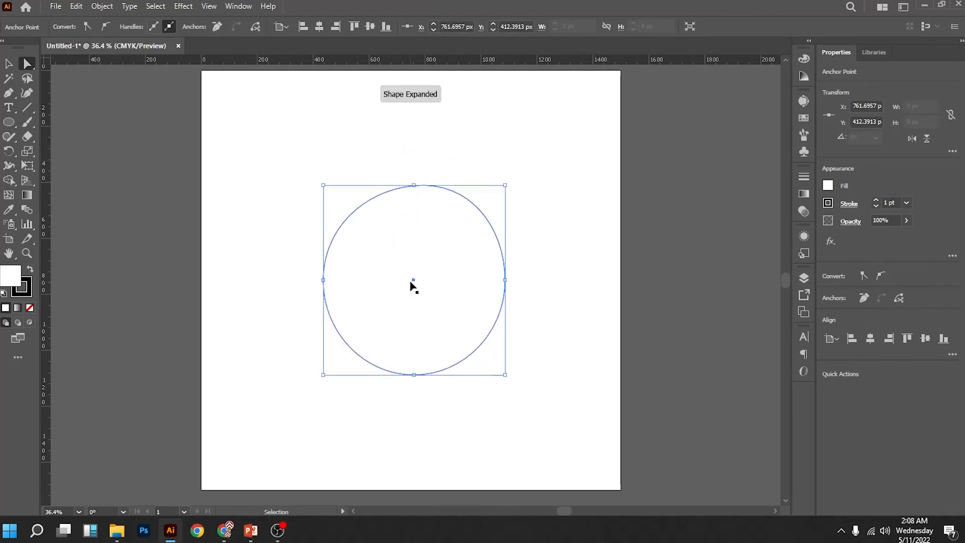
key("Delete")
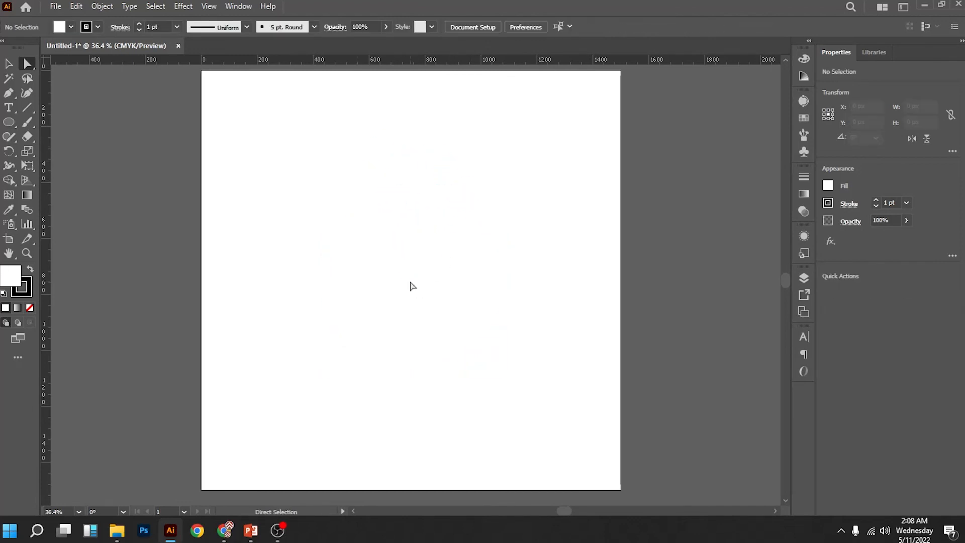